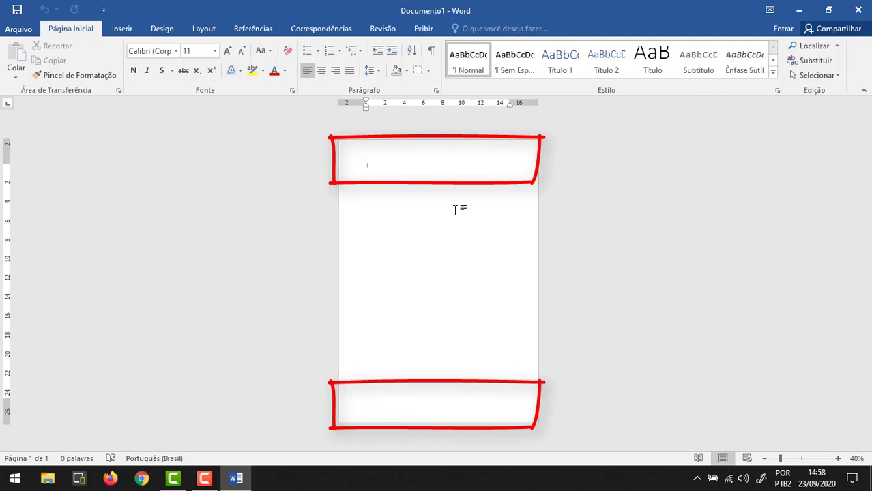
- Browse the built-in header designs and open the page header for editing
scroll(405, 249, up, 8)
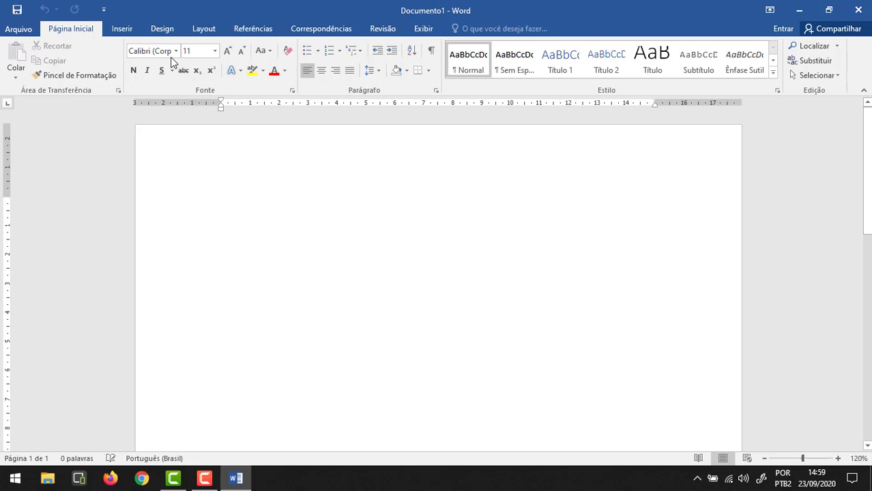
click(122, 28)
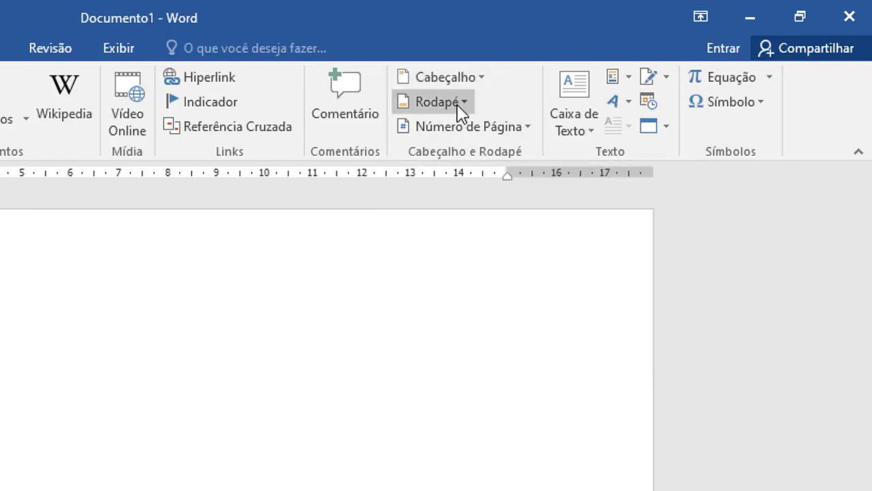
click(479, 72)
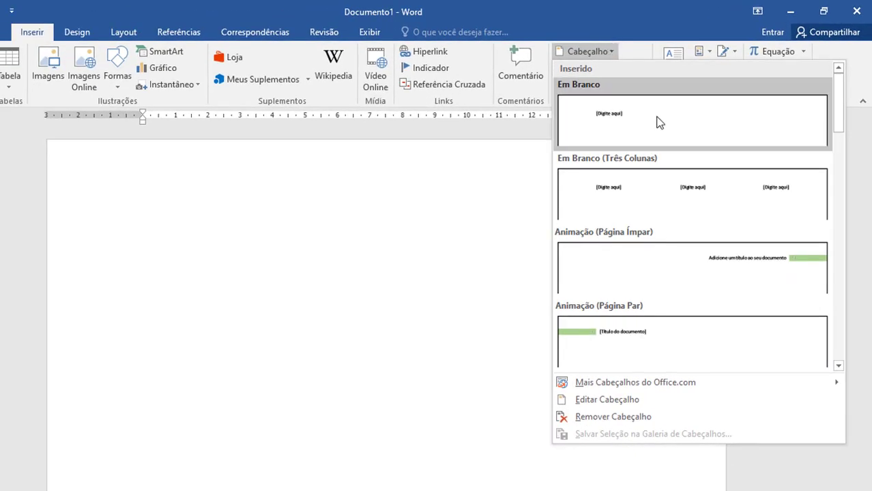
scroll(729, 161, down, 3)
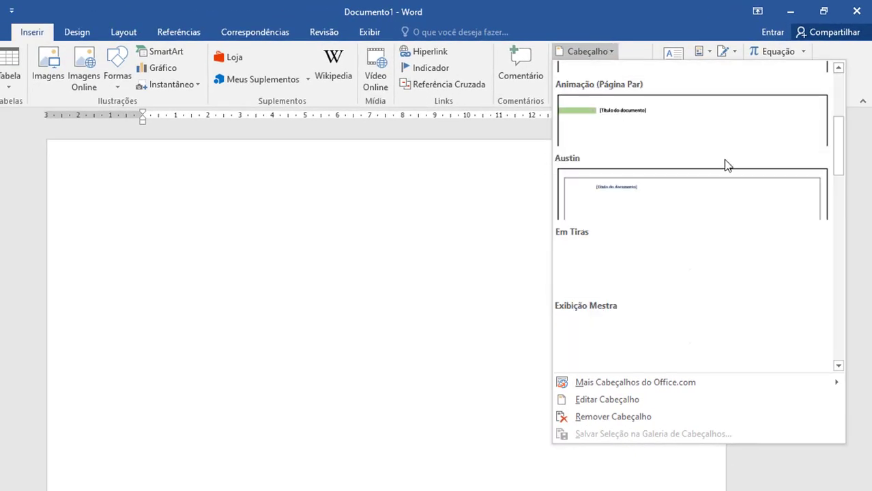
scroll(727, 164, down, 6)
scroll(648, 170, up, 9)
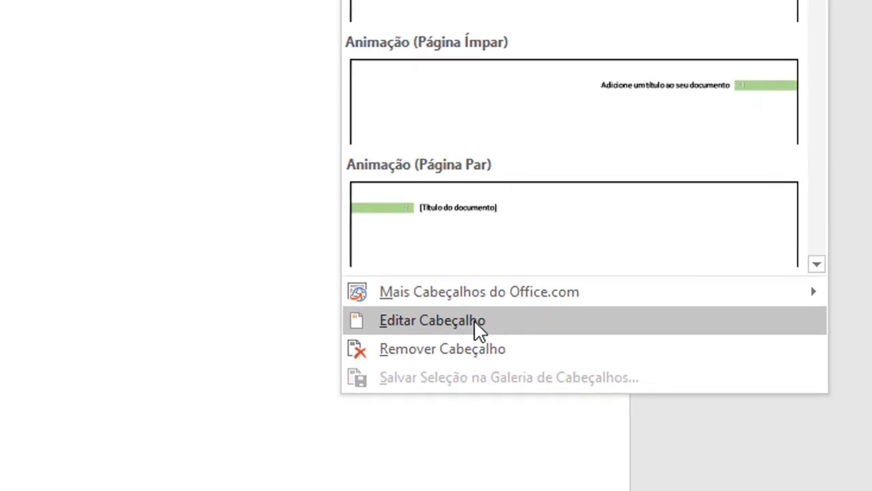
click(479, 330)
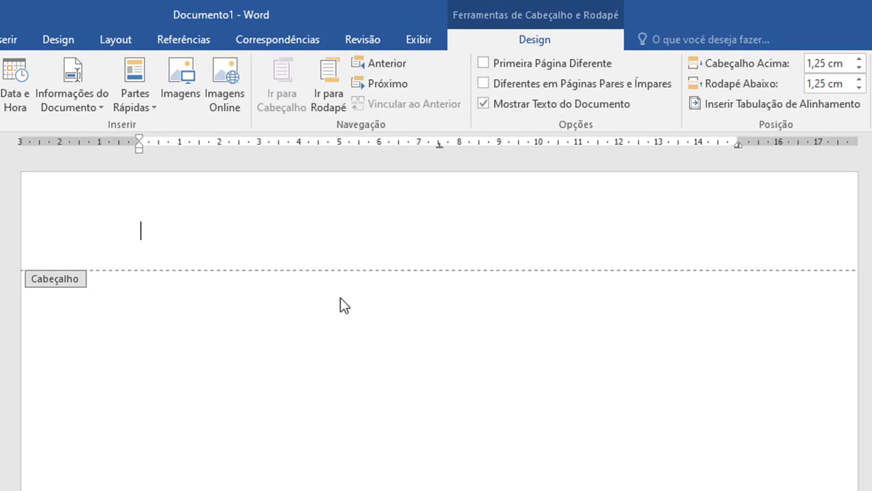
- Look at the page's footer area and switch between header editing and the document body
scroll(341, 300, down, 10)
scroll(378, 249, down, 1)
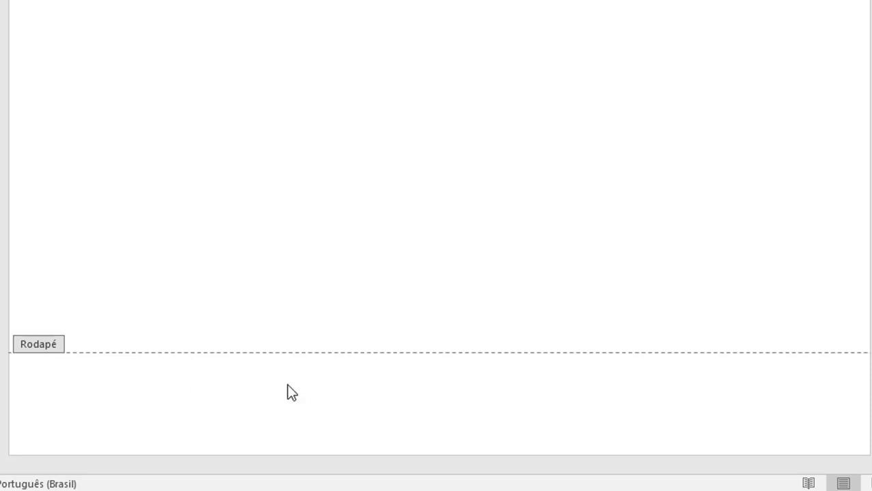
scroll(396, 368, up, 10)
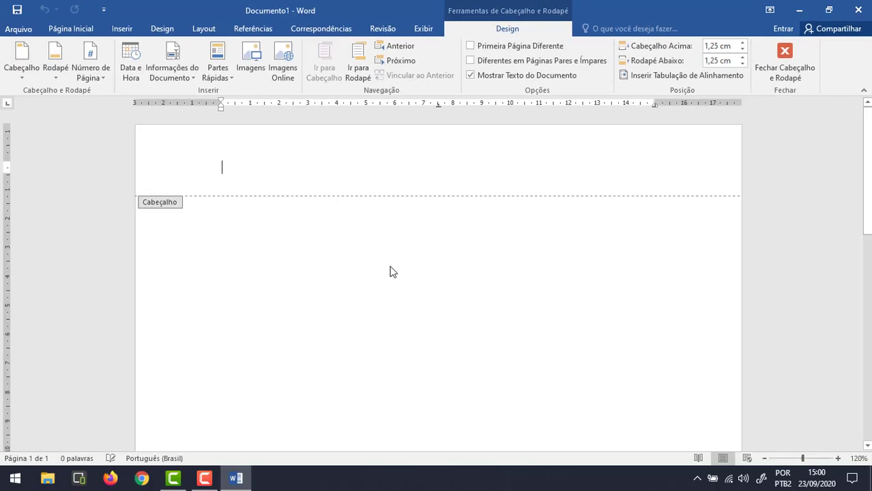
key(Escape)
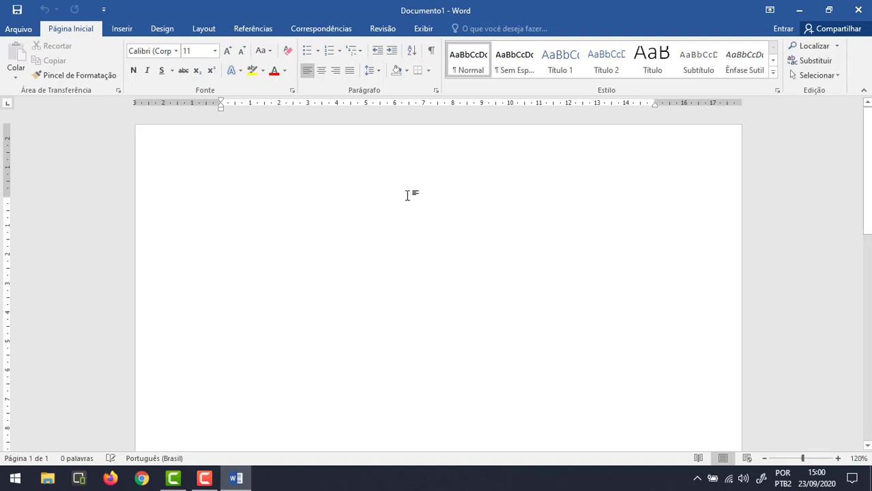
double_click(303, 163)
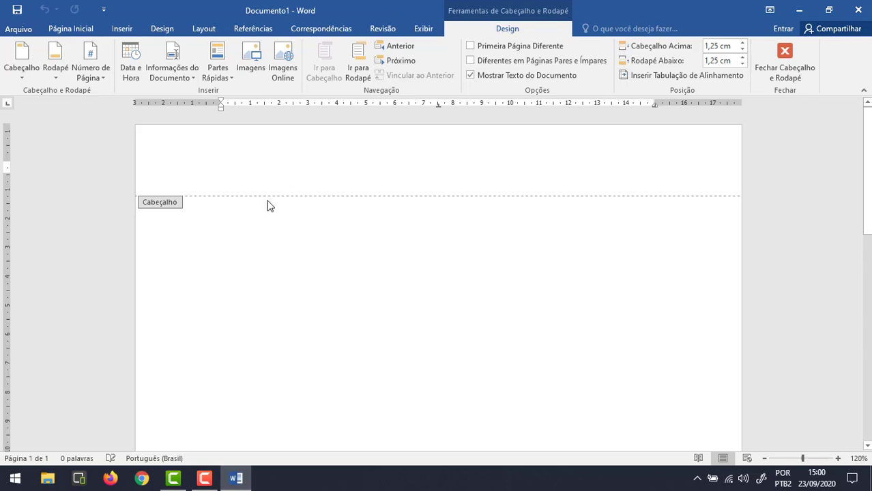
double_click(355, 287)
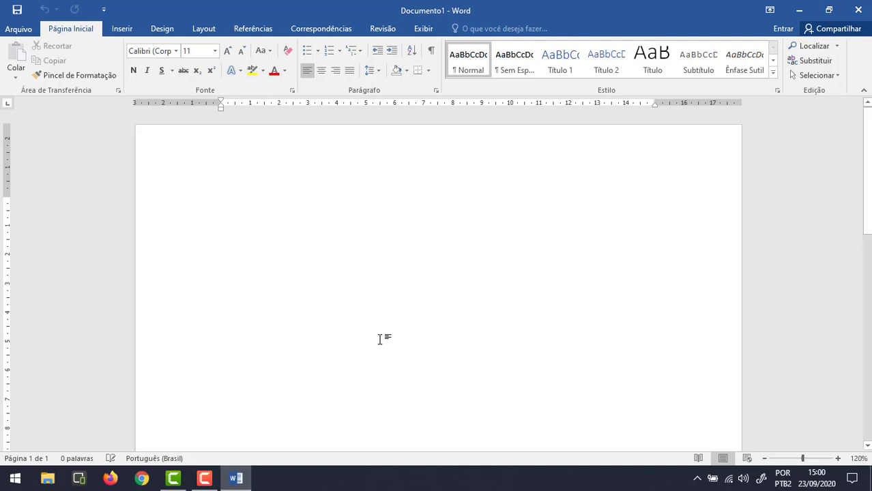
- Insert the Koala image from the Sample Pictures folder into the page header and set its text wrapping to In Front of Text
double_click(319, 157)
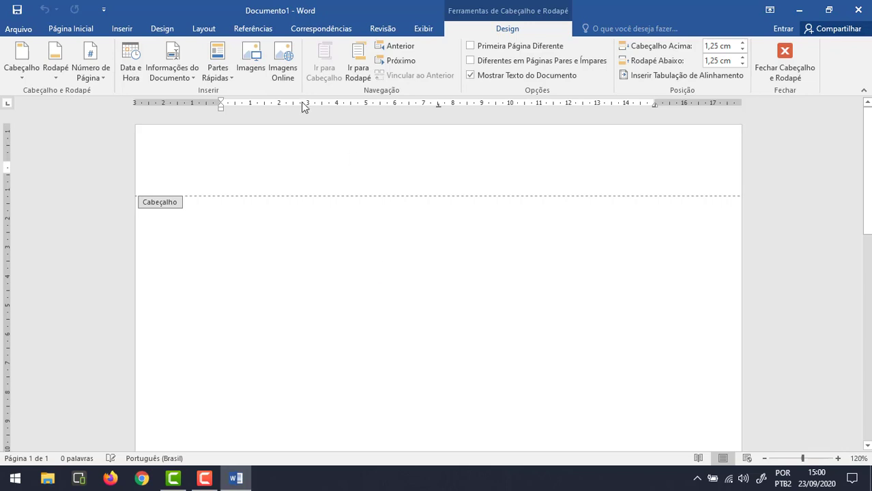
click(121, 28)
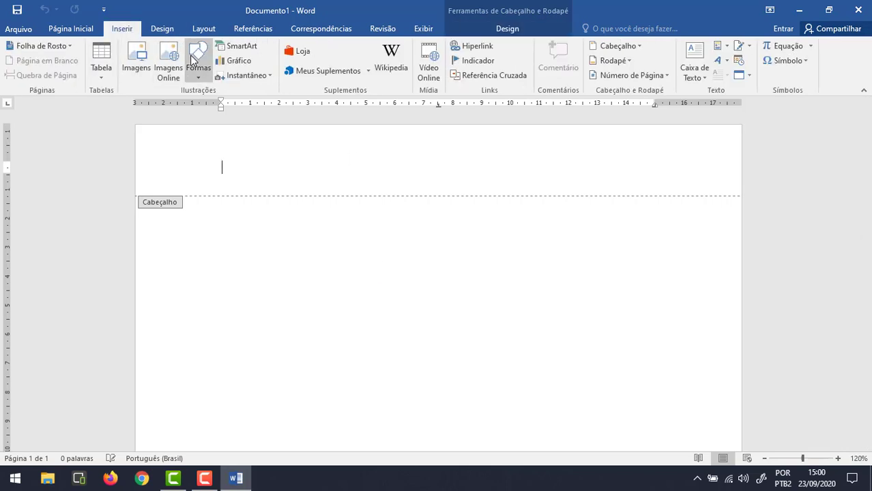
click(143, 64)
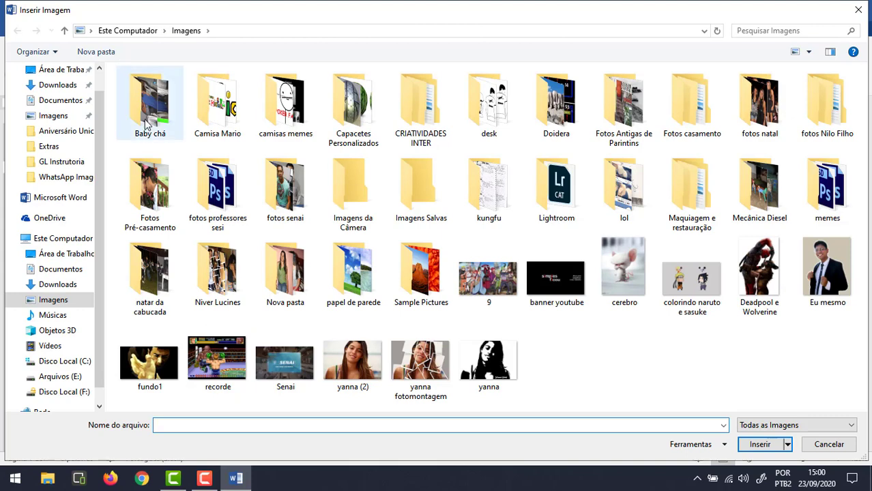
double_click(406, 269)
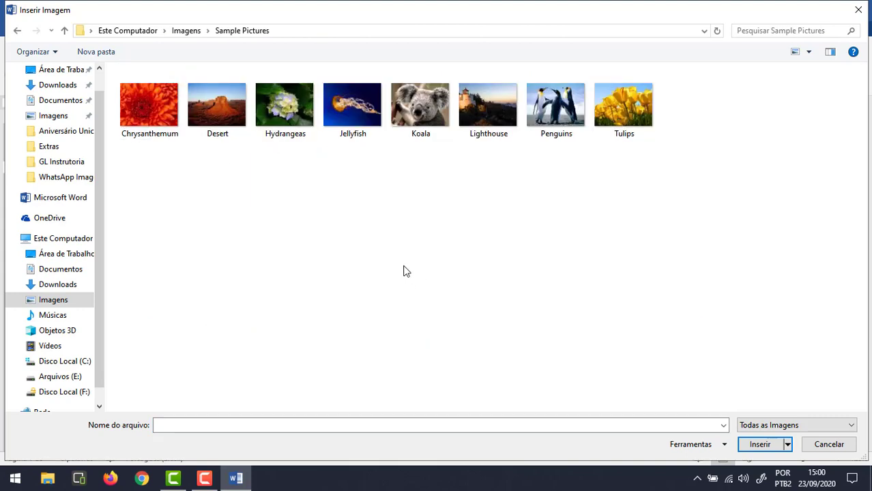
double_click(420, 114)
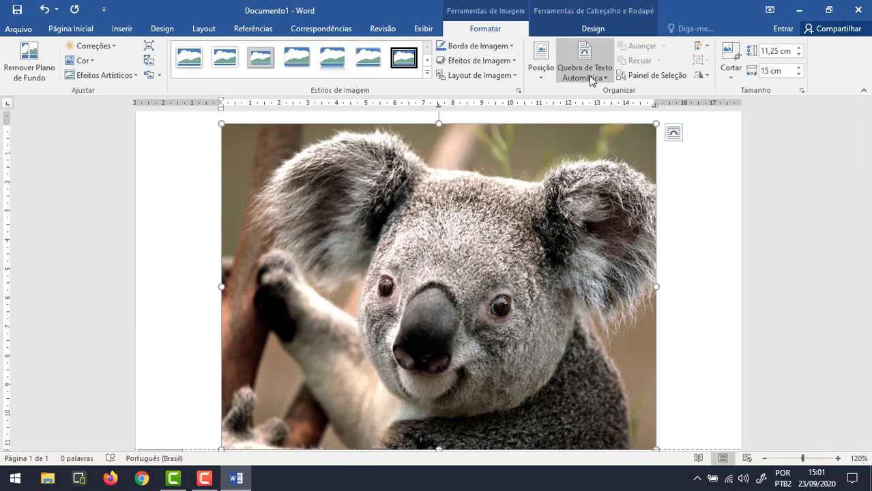
click(591, 79)
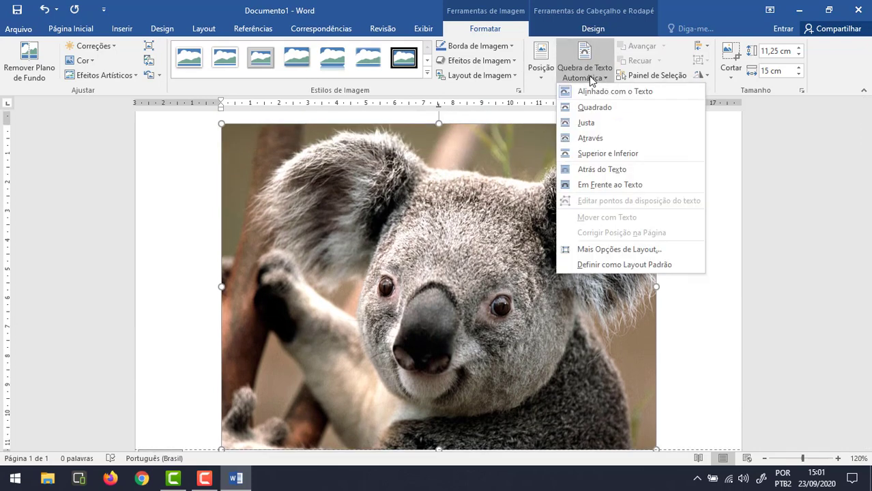
click(611, 196)
- Shrink the koala picture to about 2.14 × 2.85 cm and move it to the header's horizontal middle, closing header editing
scroll(681, 375, down, 3)
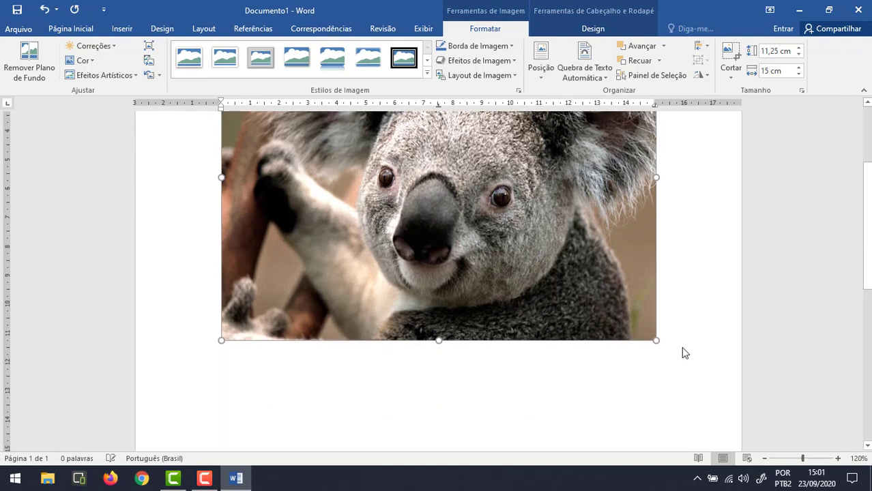
drag(656, 340, 441, 179)
scroll(444, 331, up, 4)
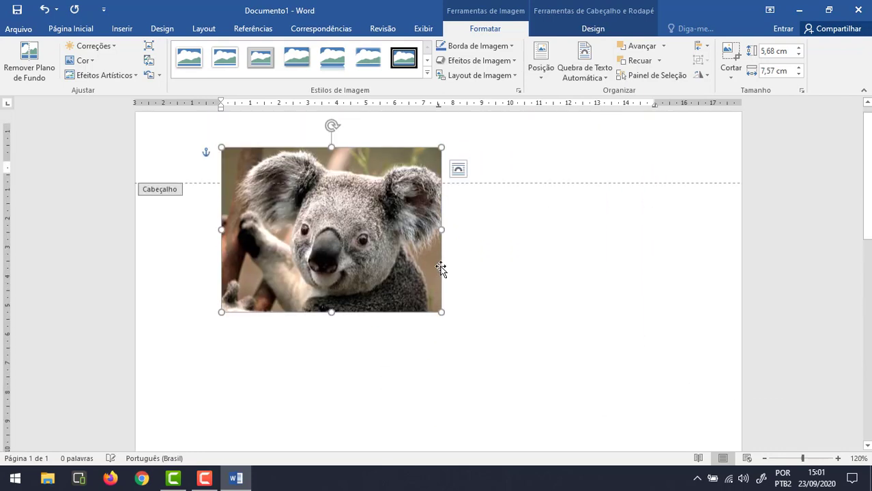
drag(442, 325, 305, 222)
drag(266, 194, 446, 193)
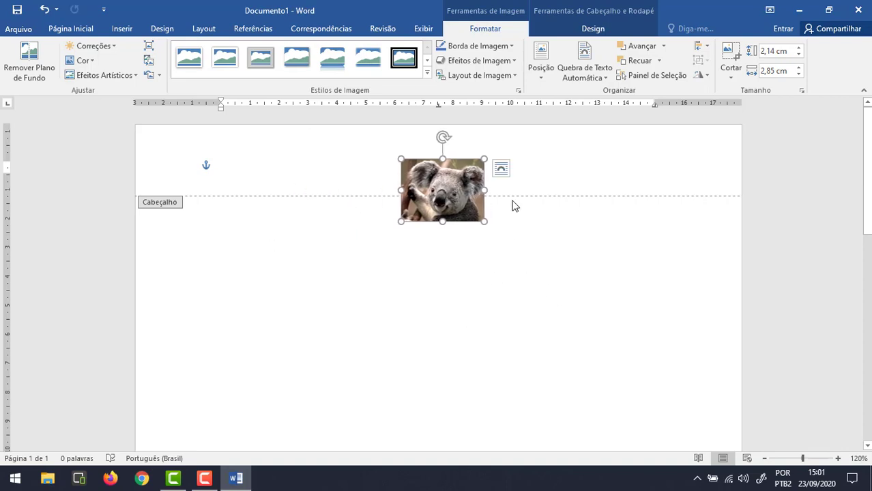
click(600, 31)
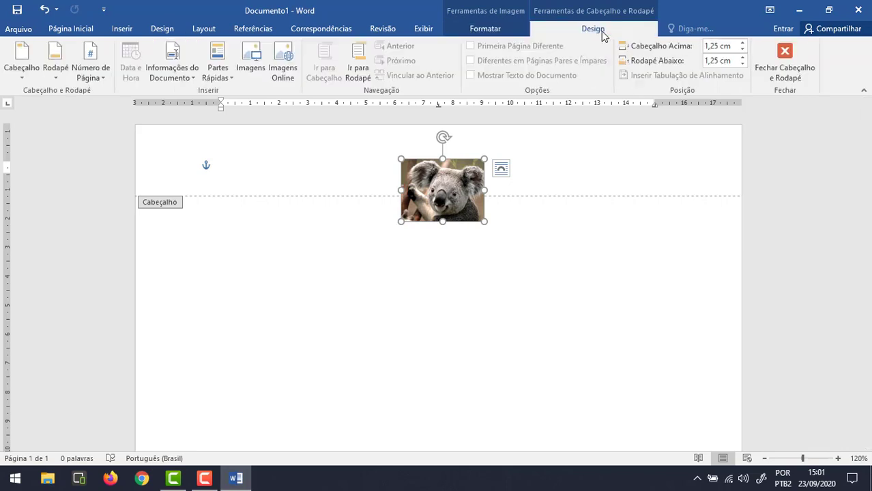
click(784, 60)
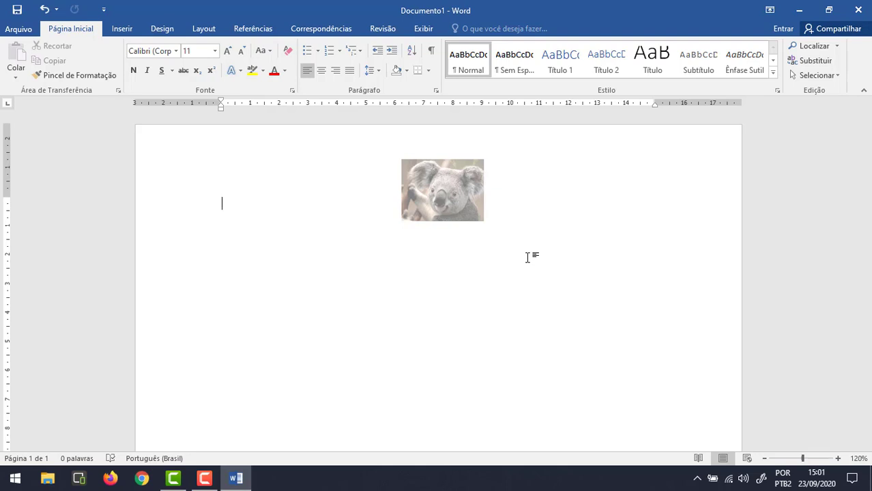
- Insert two page breaks to extend the document to three pages
key(ctrl+Return)
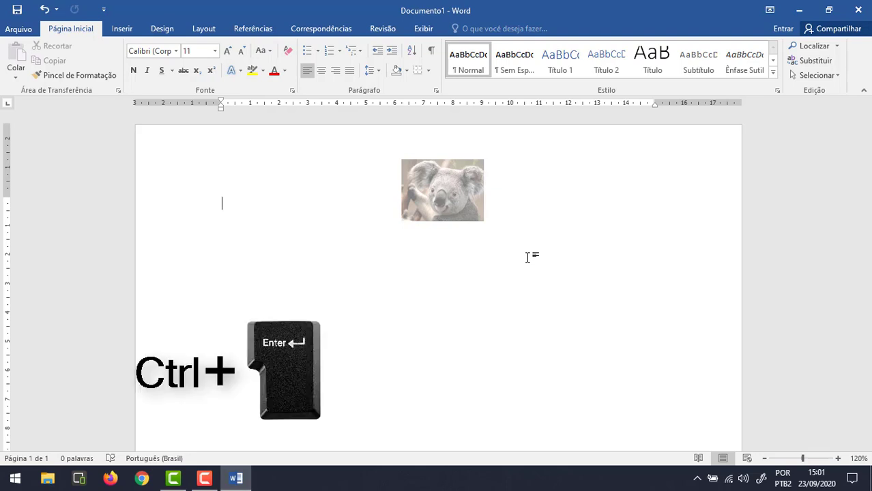
ctrl+scroll(399, 293, down, 9)
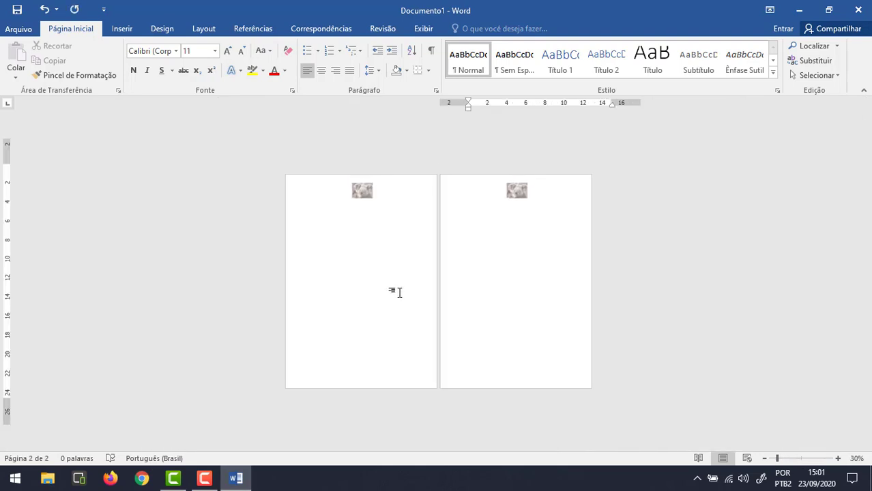
ctrl+scroll(399, 292, up, 2)
ctrl+scroll(648, 327, down, 1)
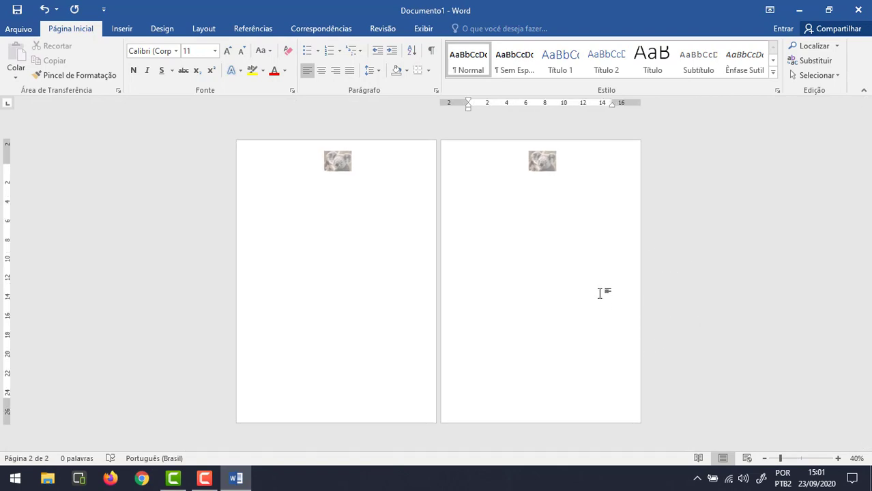
key(ctrl+Return)
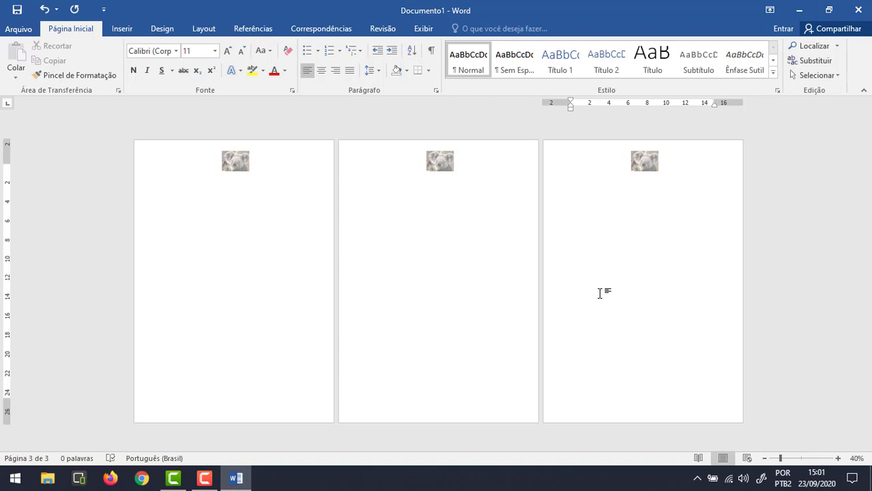
- Enter the author's full name in the footer of the third page and close footer editing
ctrl+scroll(268, 266, up, 6)
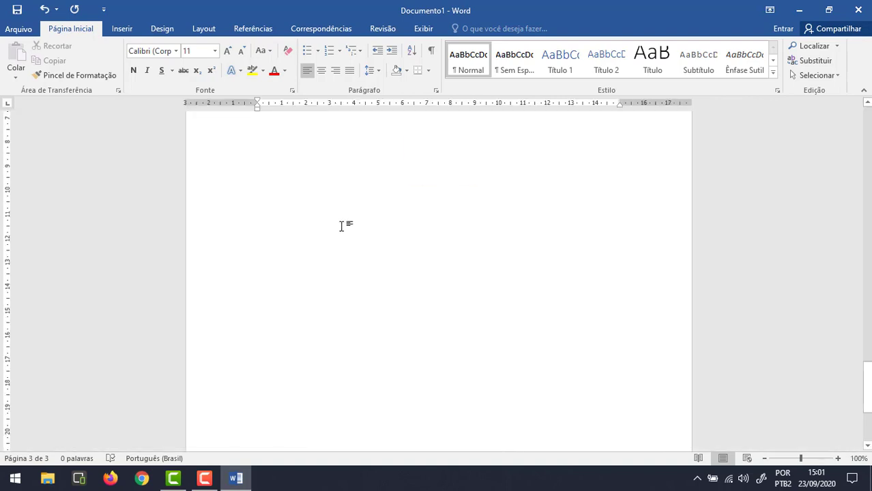
scroll(341, 226, down, 5)
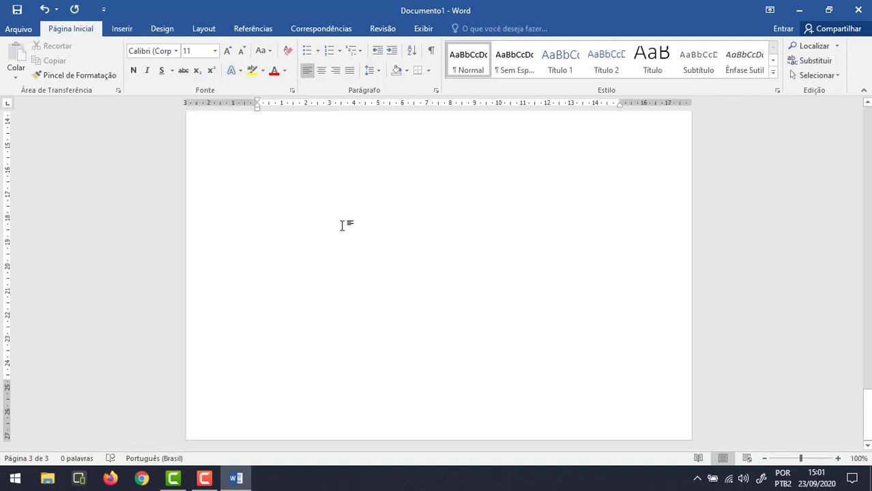
double_click(336, 432)
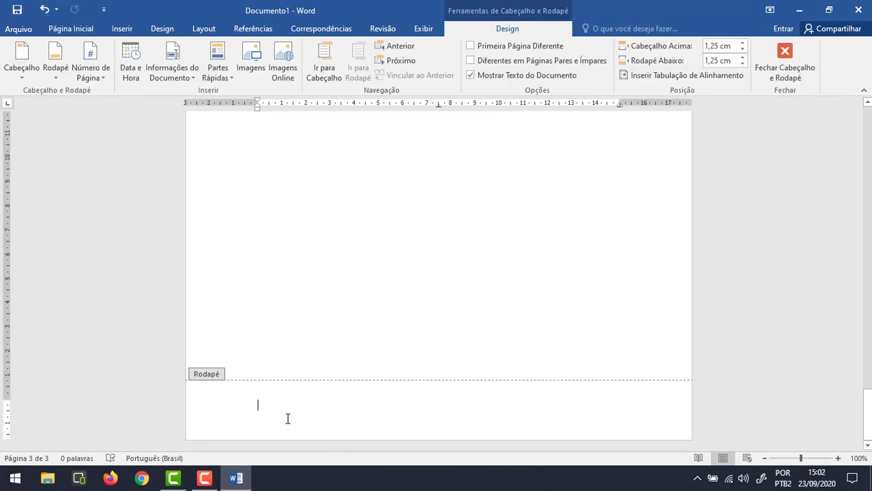
text(Gabriel L)
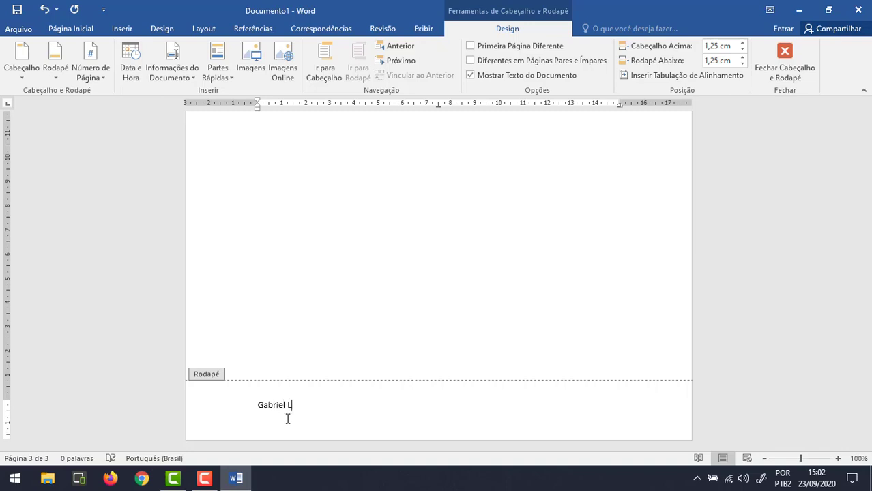
text(eal)
click(784, 63)
- Examine the header picture and footer text across the document's pages
scroll(389, 257, up, 10)
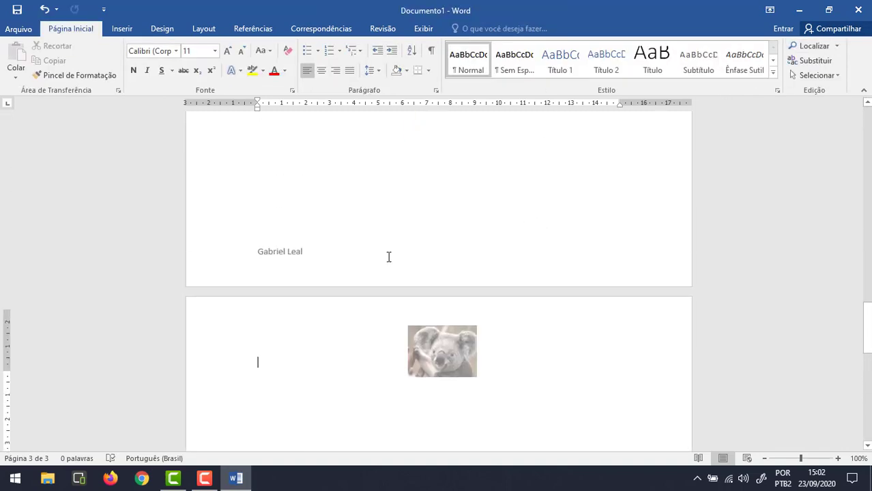
scroll(277, 311, down, 8)
scroll(276, 317, up, 5)
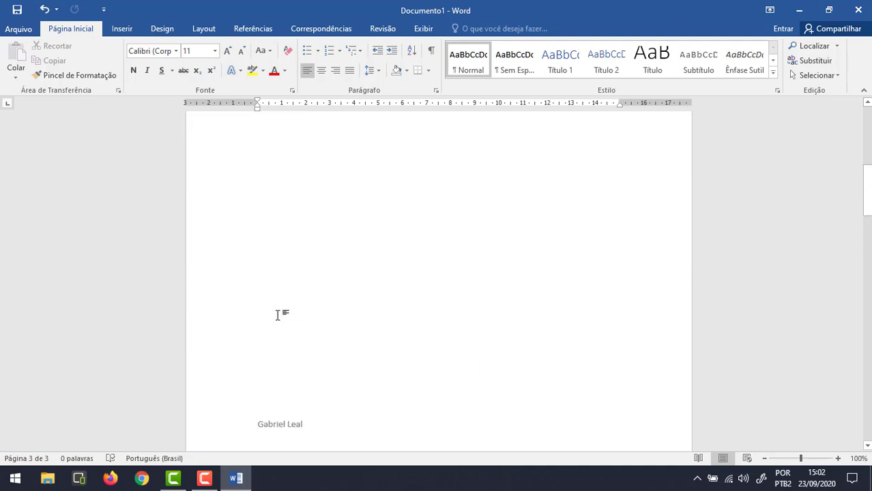
scroll(278, 313, down, 5)
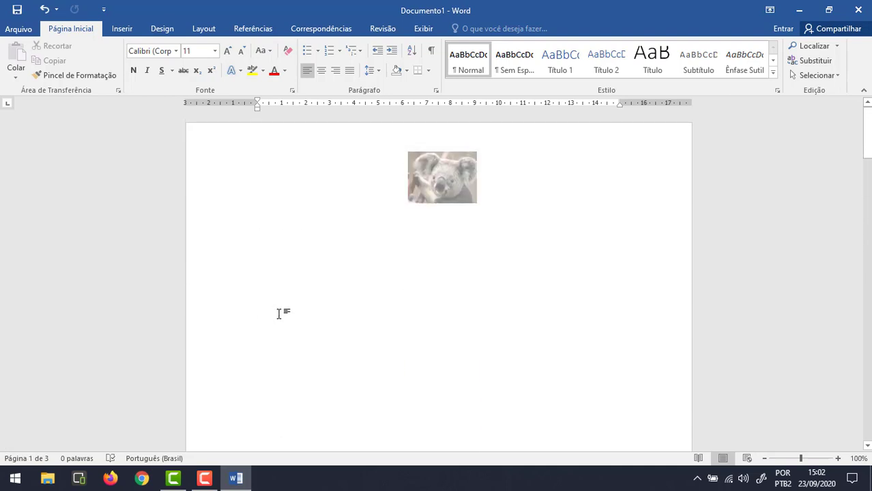
scroll(278, 313, down, 10)
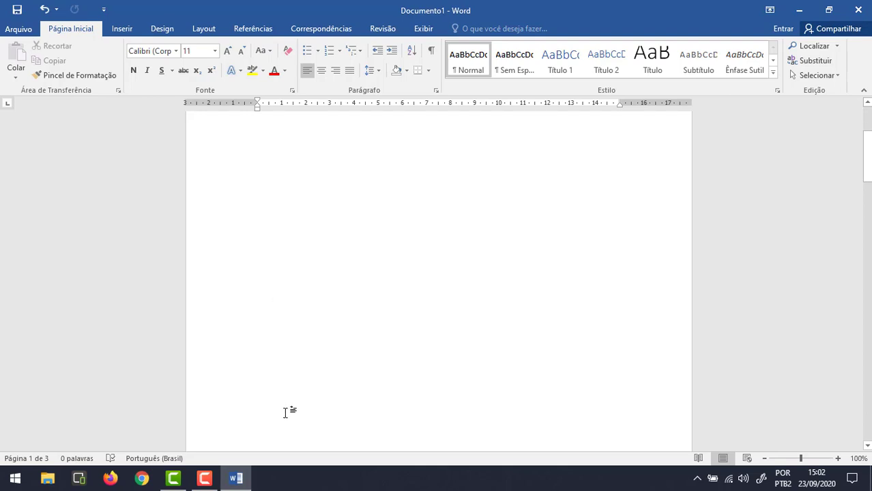
scroll(279, 290, down, 4)
scroll(292, 270, up, 9)
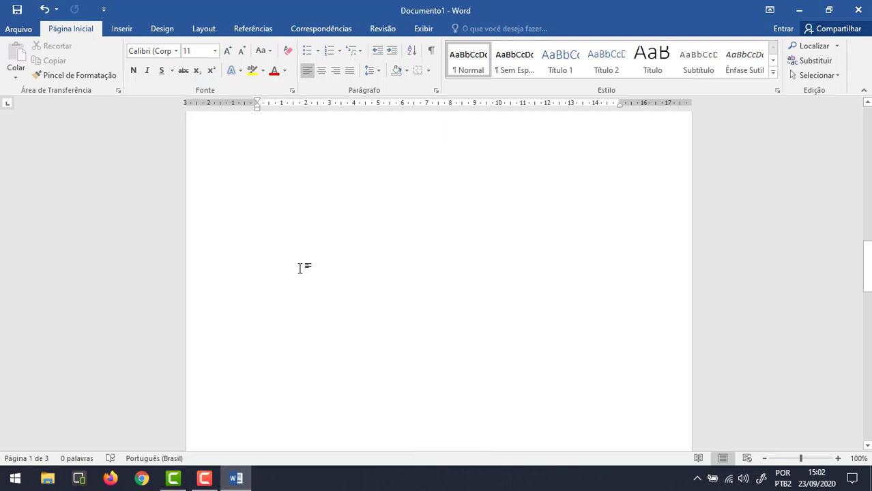
- Compare the koala header and the name footer on all three pages, both one by one and side by side
scroll(302, 266, down, 7)
scroll(296, 255, down, 11)
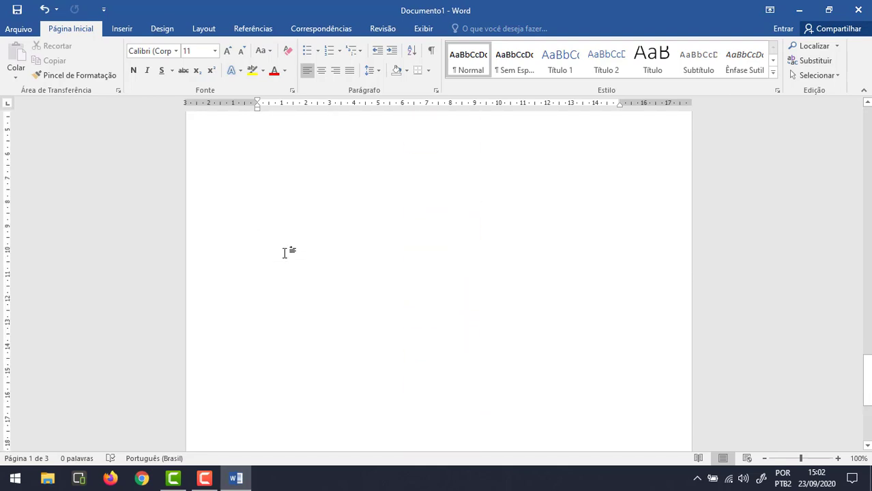
scroll(312, 366, up, 3)
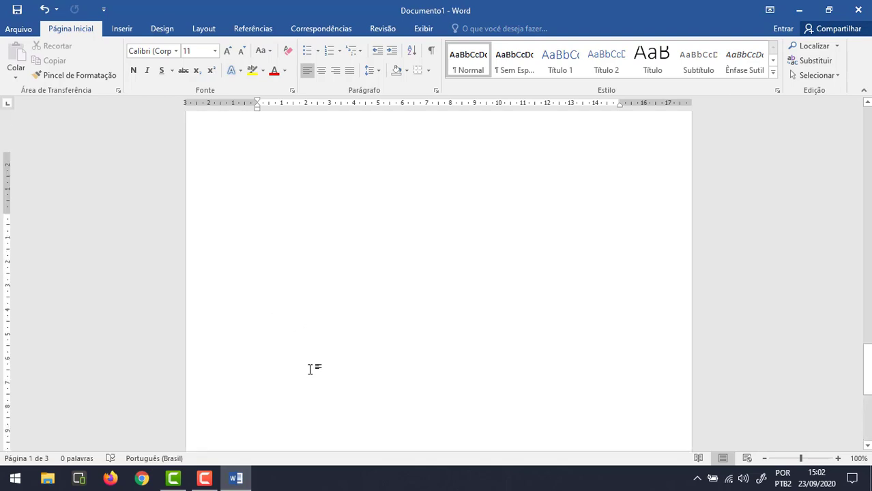
scroll(312, 366, down, 8)
scroll(428, 362, down, 3)
scroll(430, 360, up, 4)
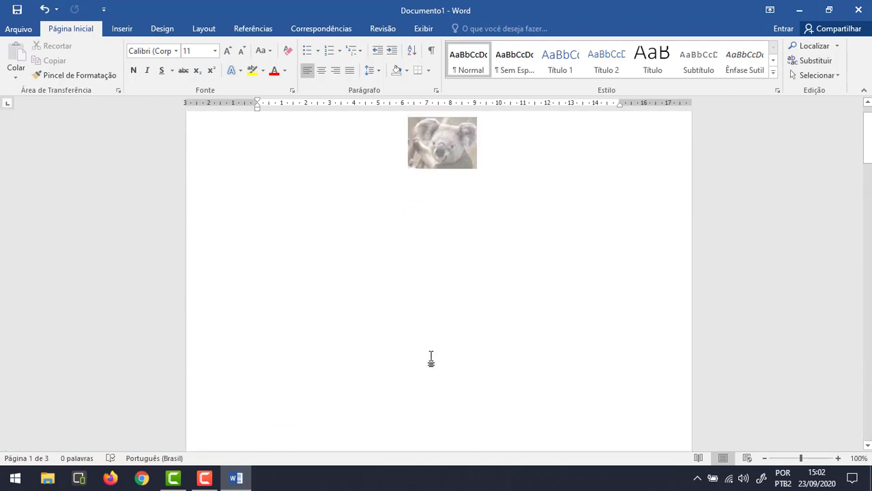
ctrl+scroll(404, 297, down, 5)
ctrl+scroll(407, 290, down, 4)
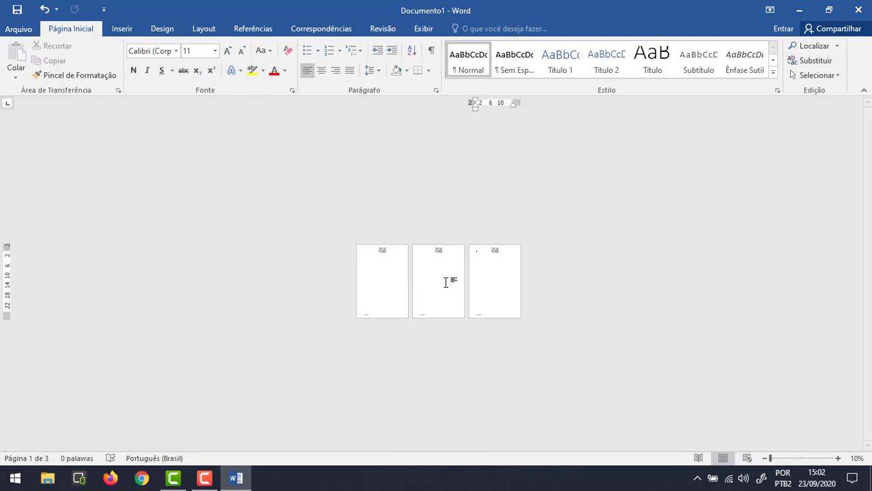
ctrl+scroll(443, 283, up, 3)
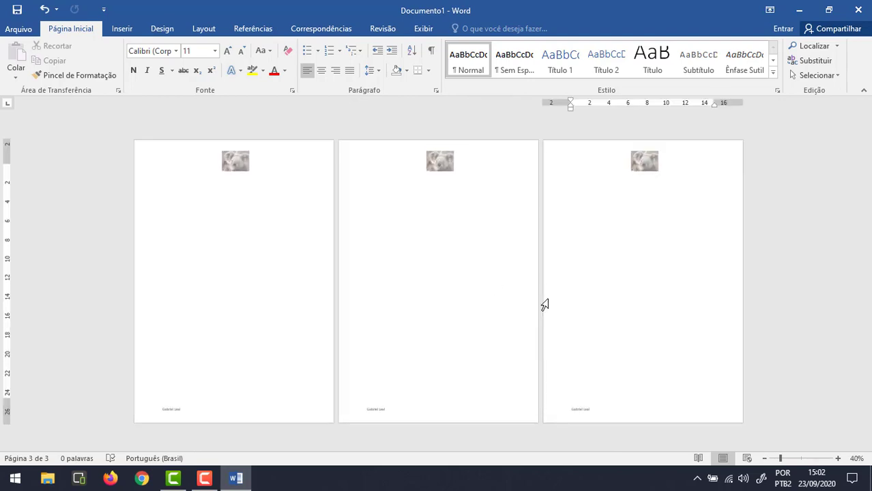
ctrl+scroll(438, 271, up, 8)
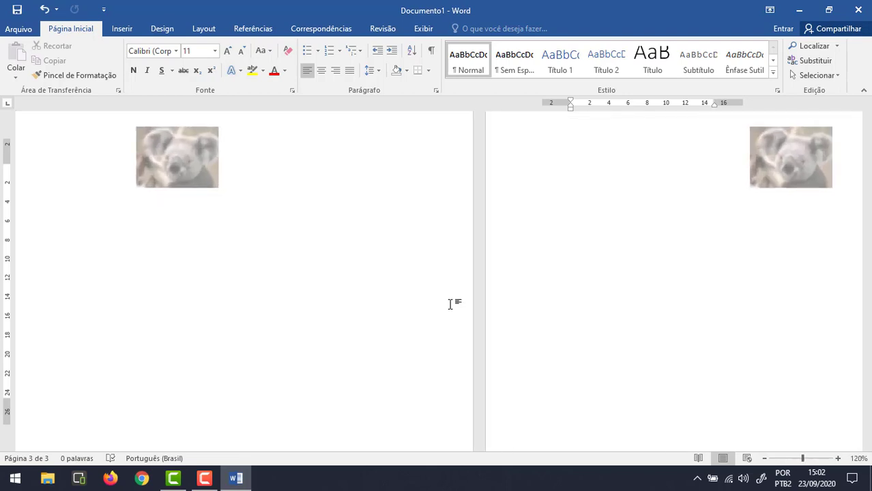
- Delete the koala picture from the header, close header editing and check the headers of all pages
scroll(437, 268, up, 3)
double_click(442, 328)
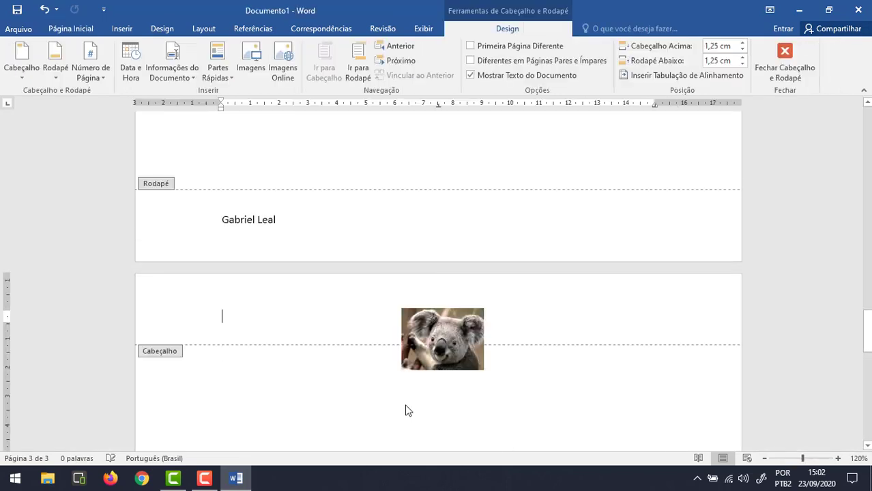
click(442, 327)
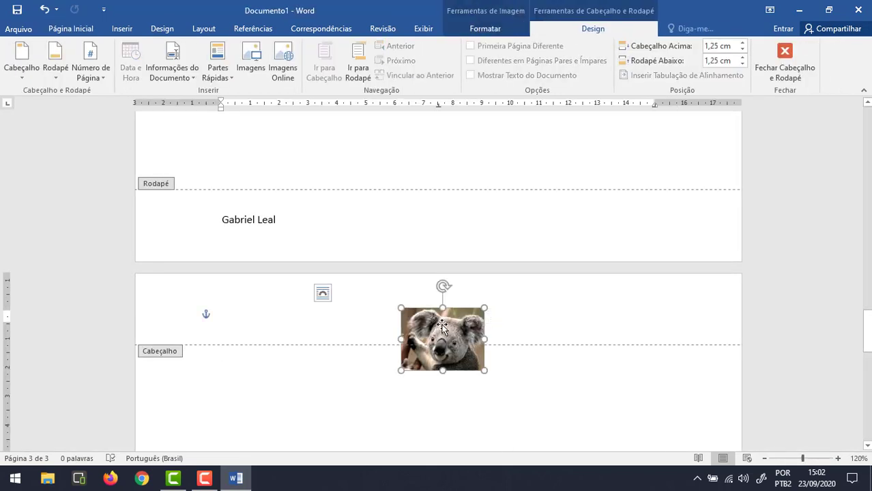
key(Delete)
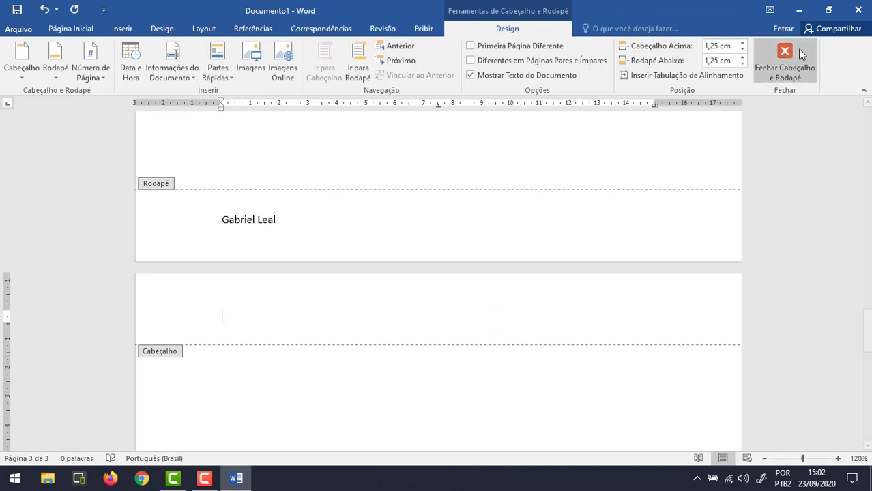
click(797, 48)
scroll(447, 238, down, 7)
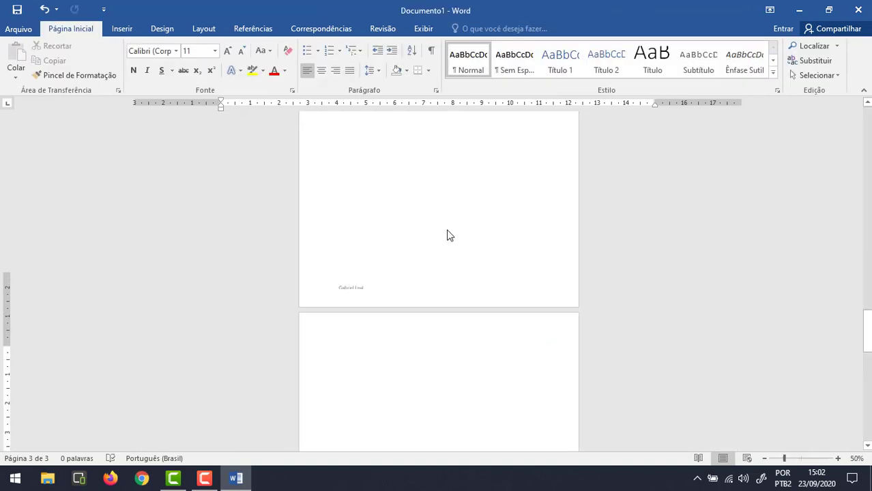
scroll(450, 233, down, 1)
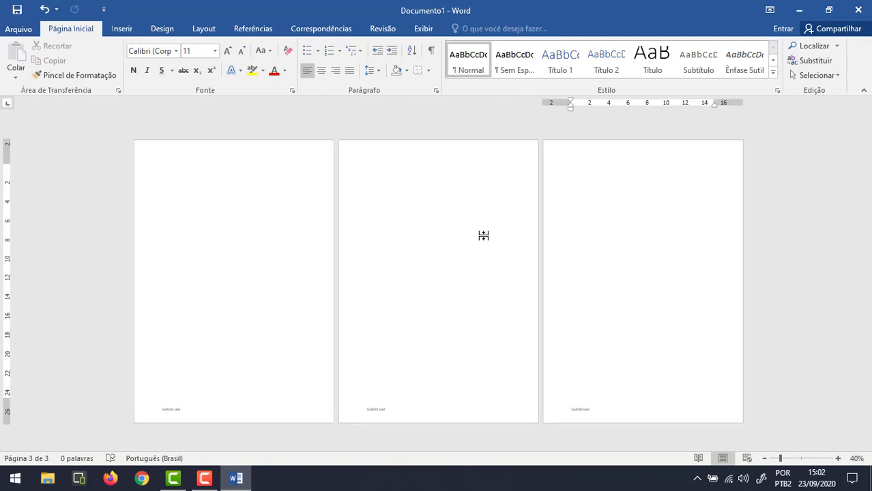
- Insert a page break at the end of the document to add a fourth page
scroll(478, 229, up, 4)
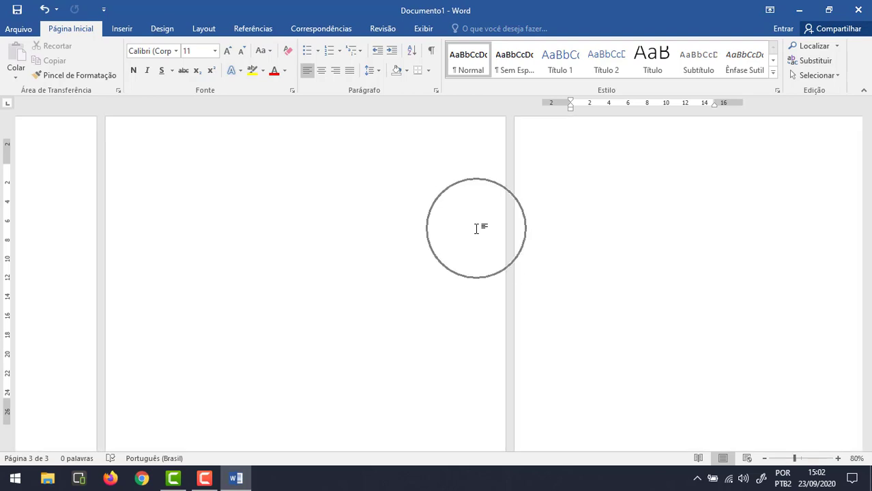
scroll(539, 285, up, 4)
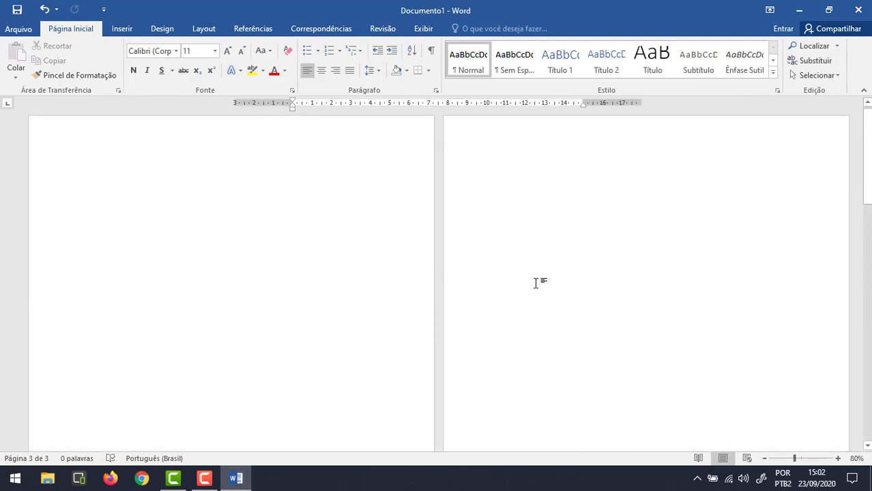
scroll(366, 211, up, 2)
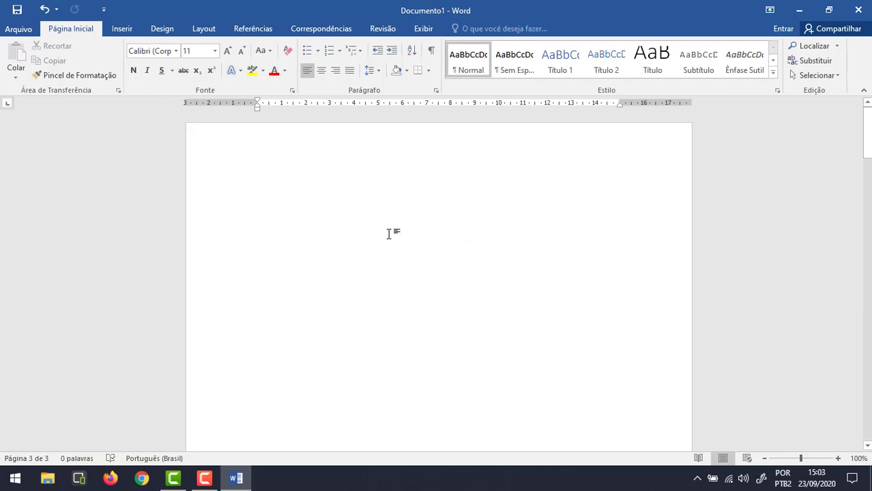
ctrl+scroll(388, 233, down, 6)
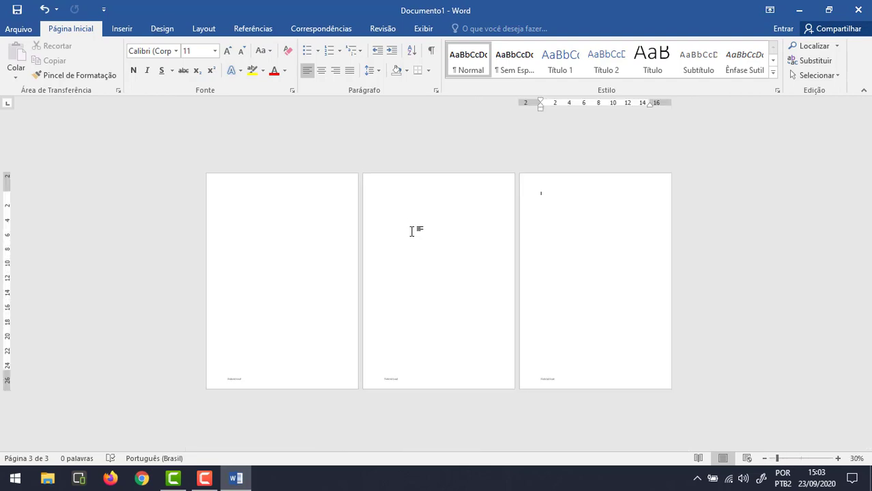
key(ctrl+Return)
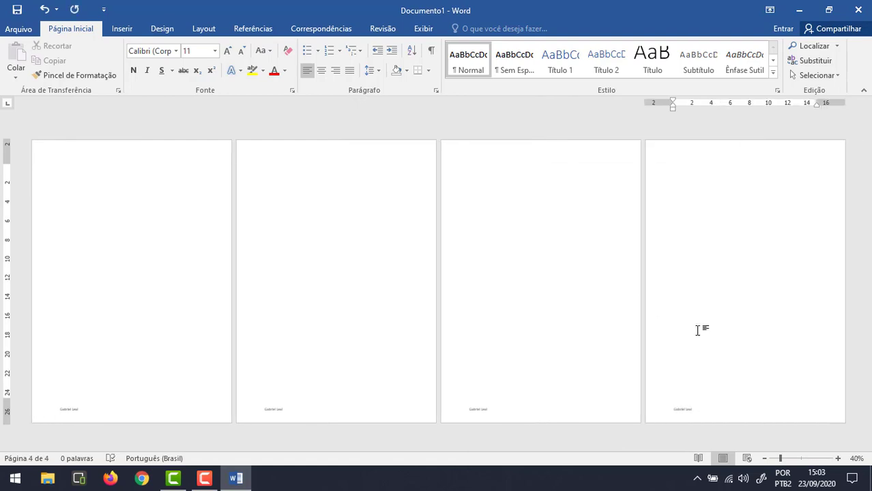
ctrl+scroll(672, 323, up, 5)
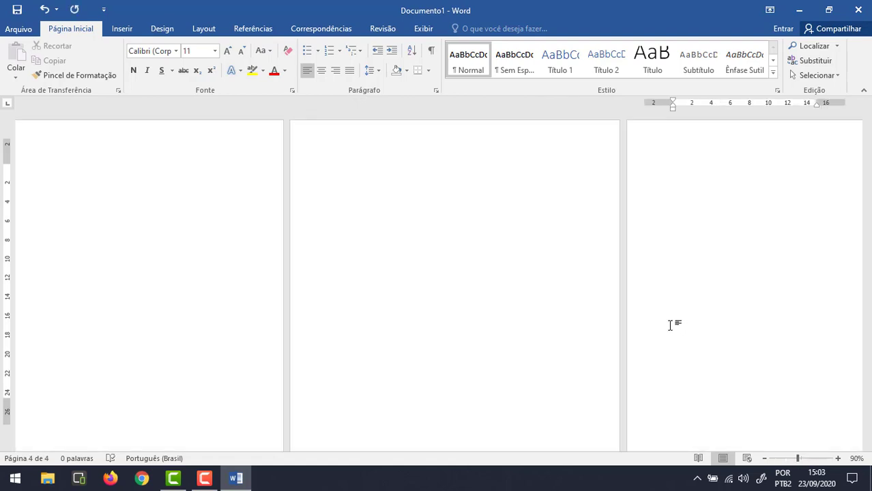
- Open the first page's header for editing and draw a moon shape about 8.51 cm high and 4.25 cm wide
scroll(439, 250, down, 5)
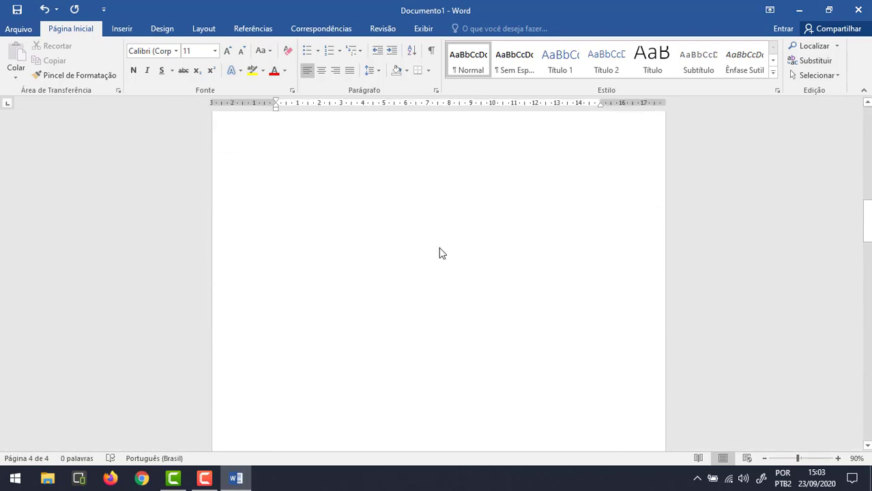
double_click(432, 136)
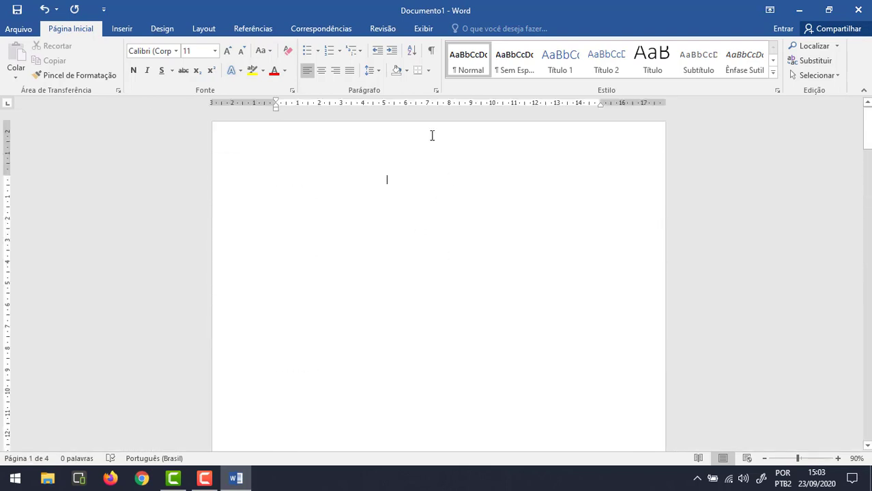
click(131, 28)
click(197, 63)
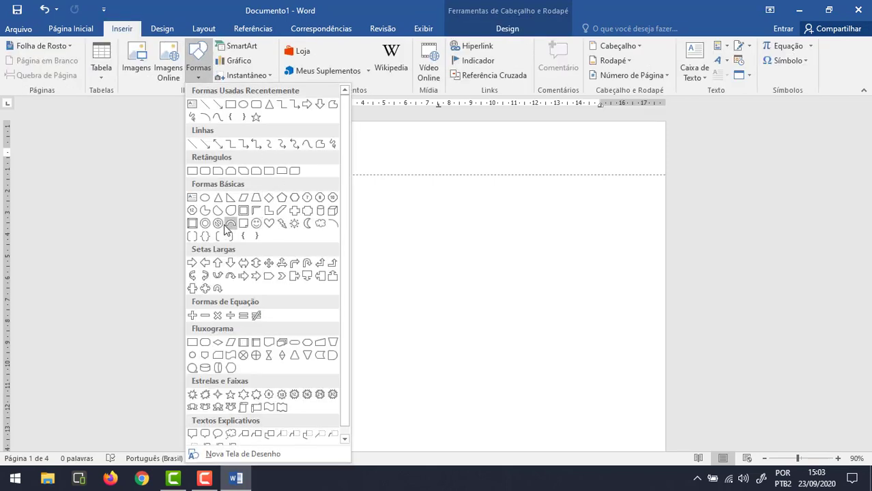
click(308, 223)
drag(484, 320, 435, 270)
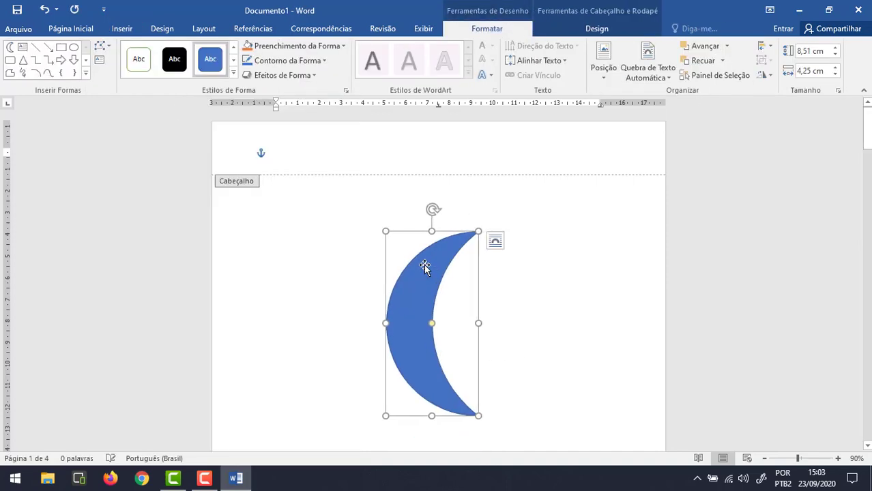
- Apply the light-blue gradient theme style with a shadow to the moon shape and close header editing
click(326, 46)
click(234, 71)
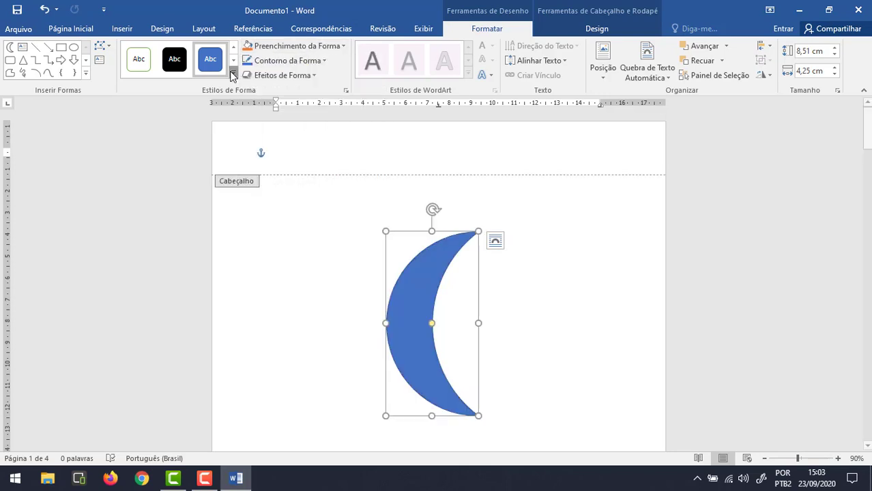
click(233, 72)
scroll(306, 147, down, 2)
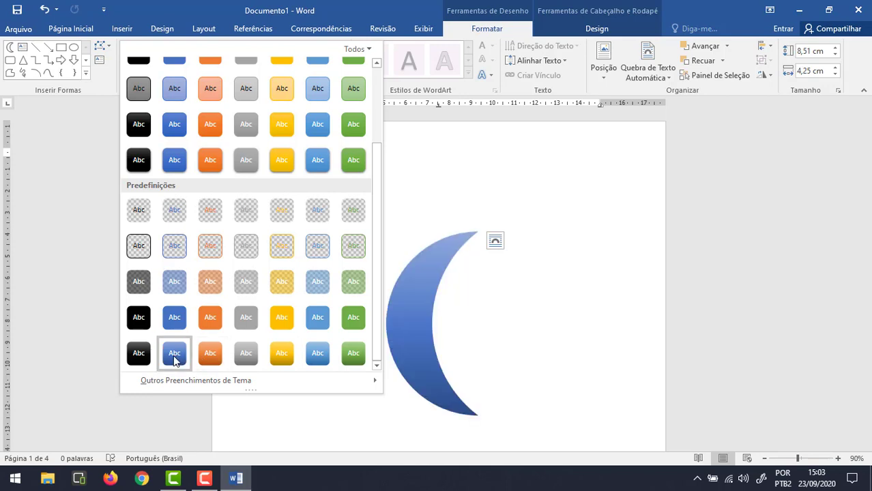
click(317, 161)
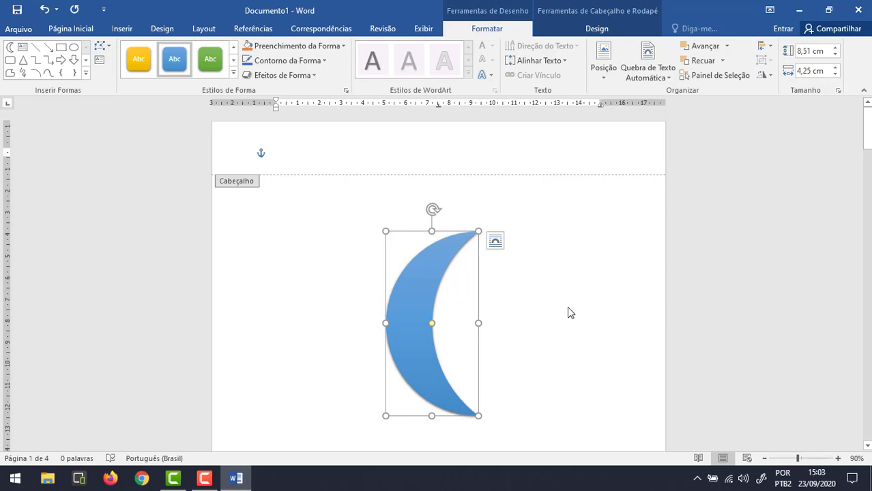
double_click(496, 193)
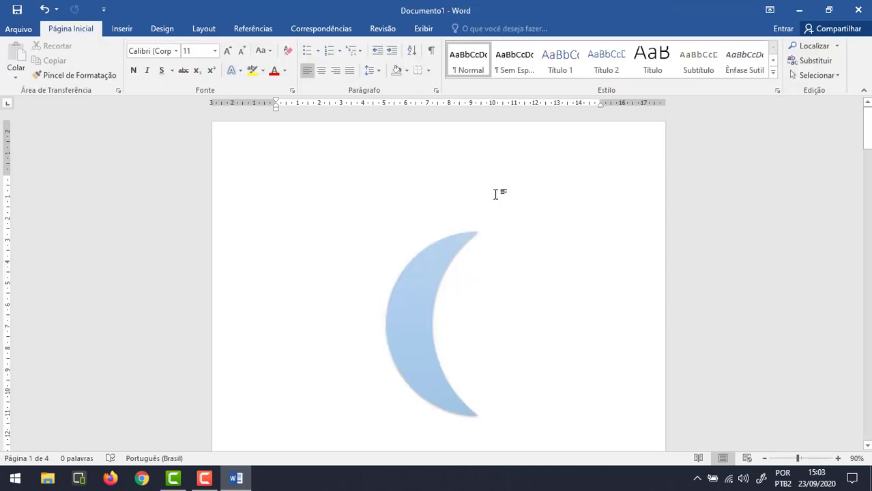
- Check the moon on all four pages, then reopen the first page's header and enable a different first page (Primeira Página Diferente)
ctrl+scroll(464, 218, down, 7)
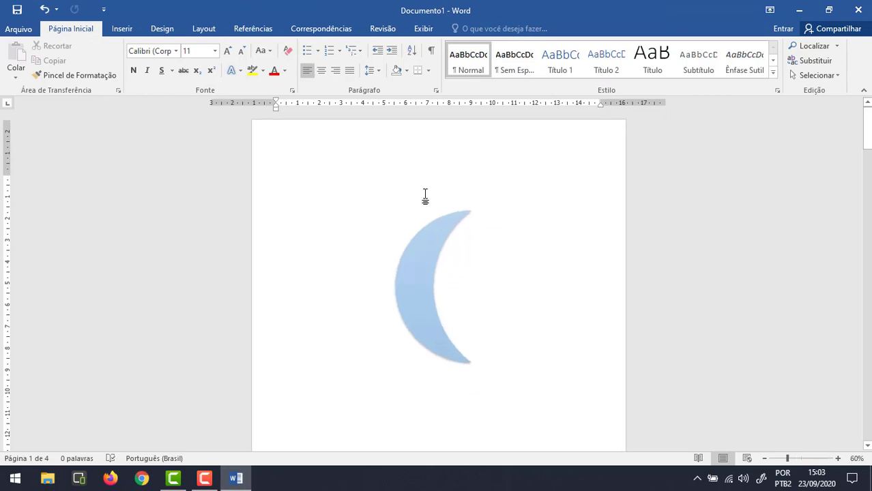
ctrl+scroll(463, 242, up, 1)
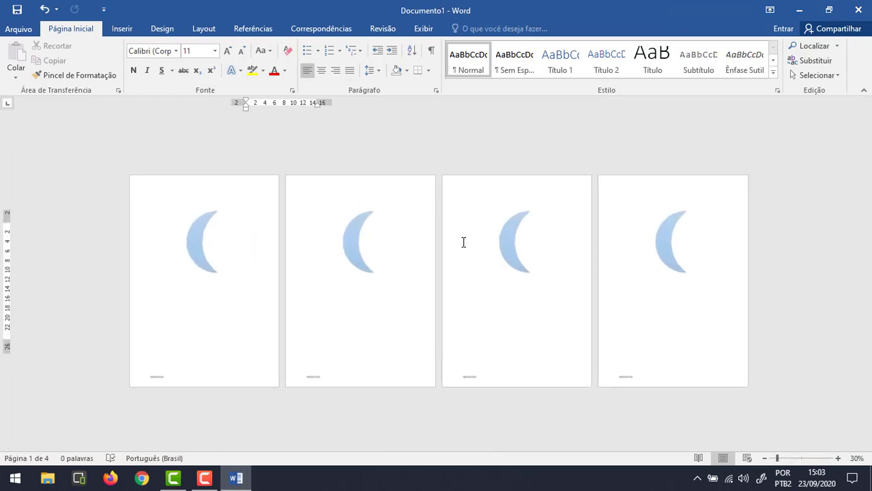
ctrl+scroll(462, 242, up, 4)
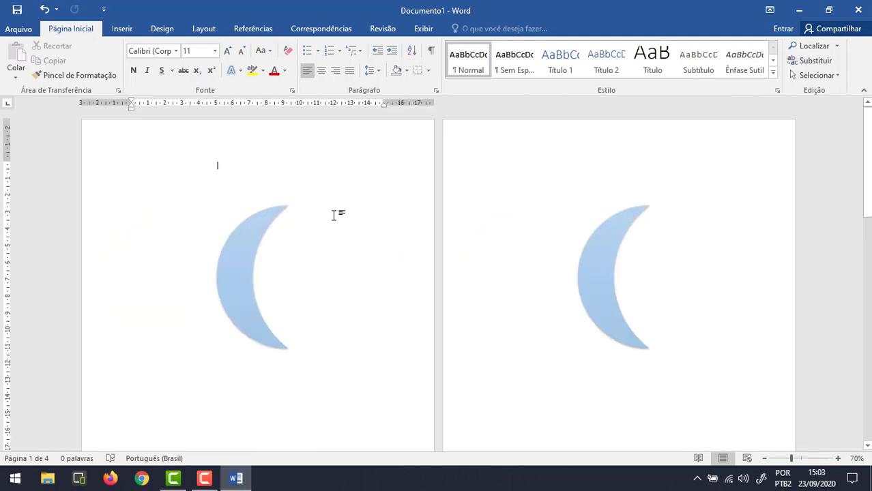
double_click(221, 142)
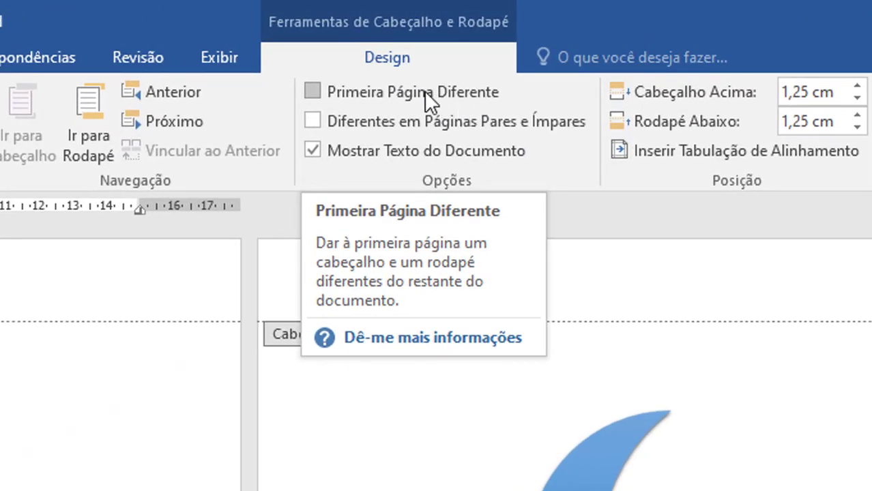
click(424, 91)
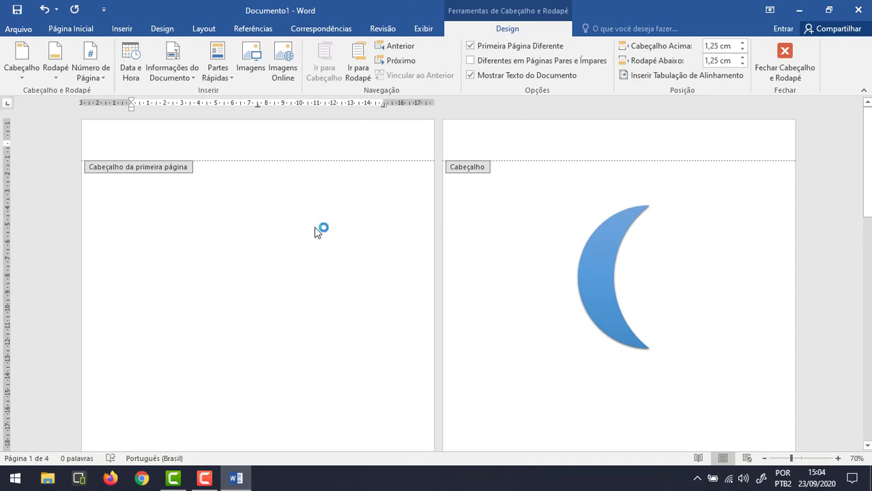
- Draw a smiley face about 8.11 × 8.11 cm in the first-page header and fill it with the standard golden-orange colour
click(122, 28)
click(197, 69)
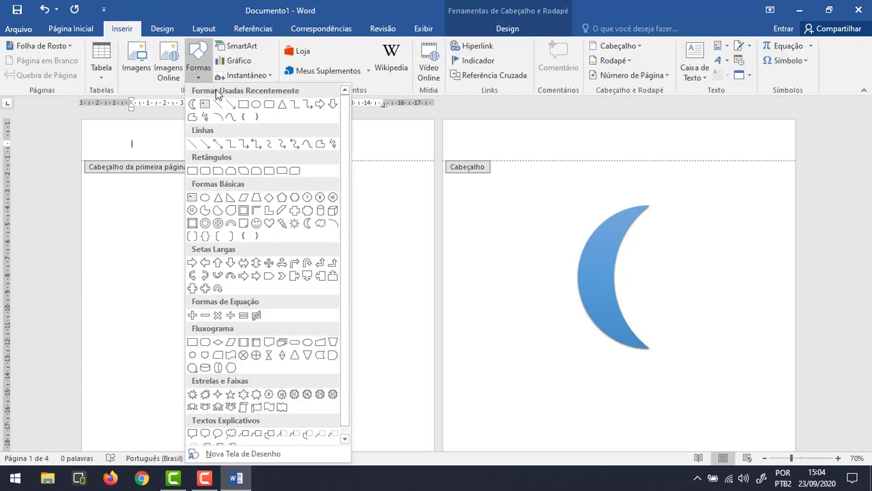
click(257, 224)
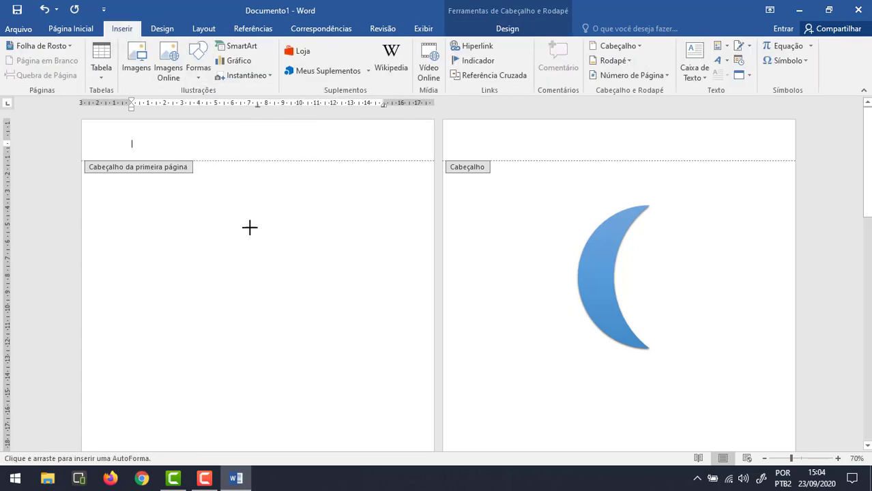
drag(226, 215, 361, 360)
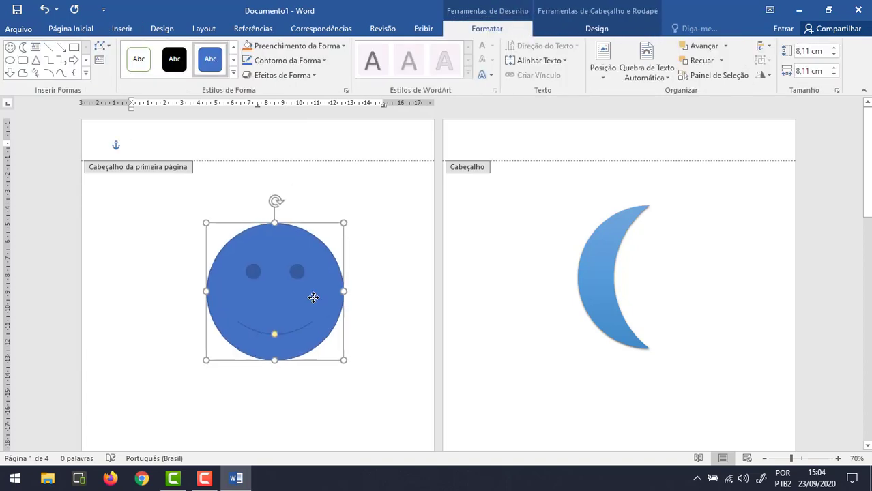
click(319, 48)
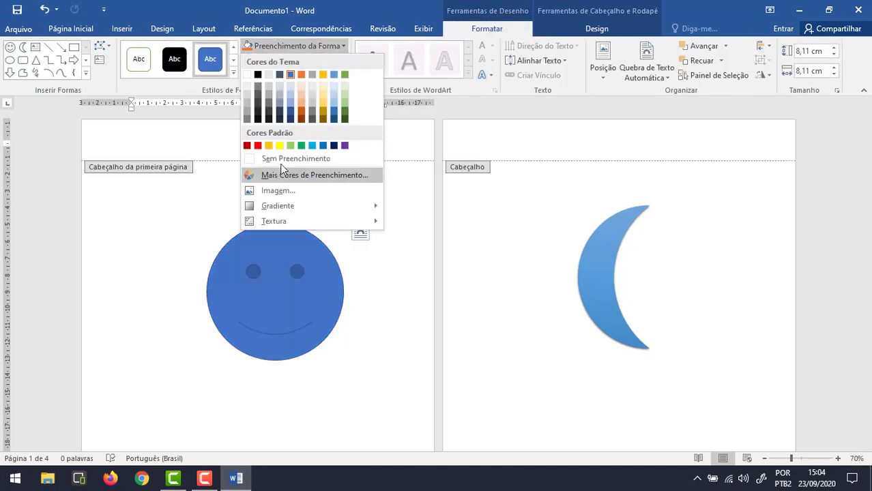
click(269, 146)
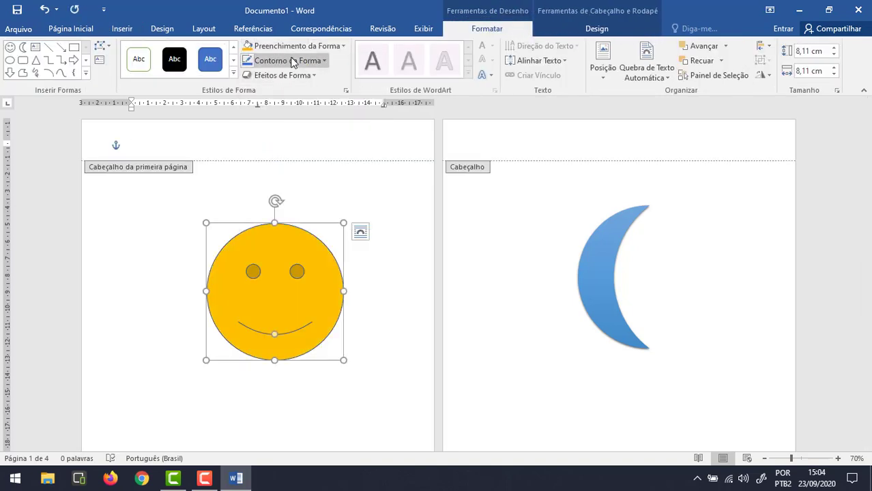
- Set the smiley face's outline to black and close header editing
click(285, 60)
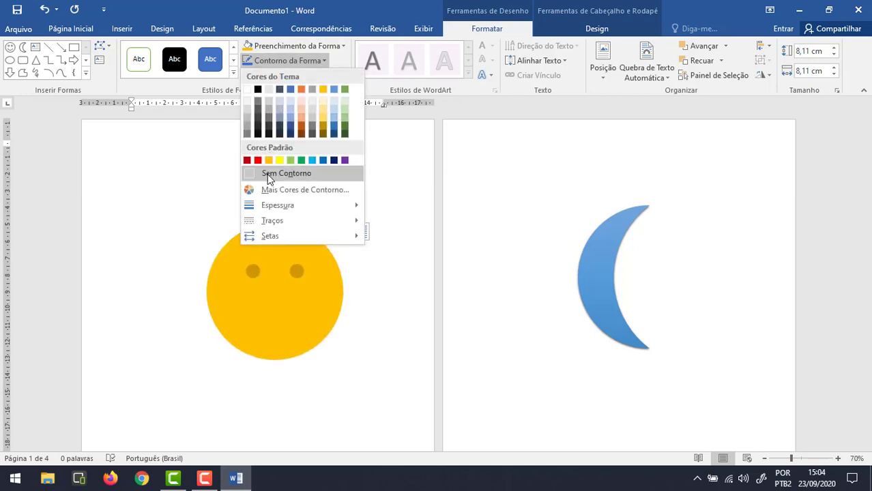
click(257, 89)
double_click(503, 247)
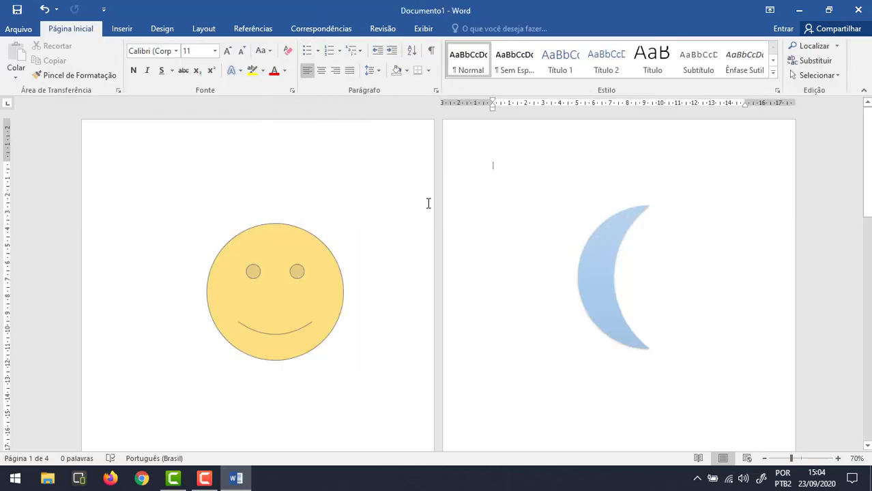
- Reopen the first page's header, disable Primeira Página Diferente and enable Diferentes em Páginas Pares e Ímpares
scroll(429, 204, down, 4)
scroll(467, 266, up, 1)
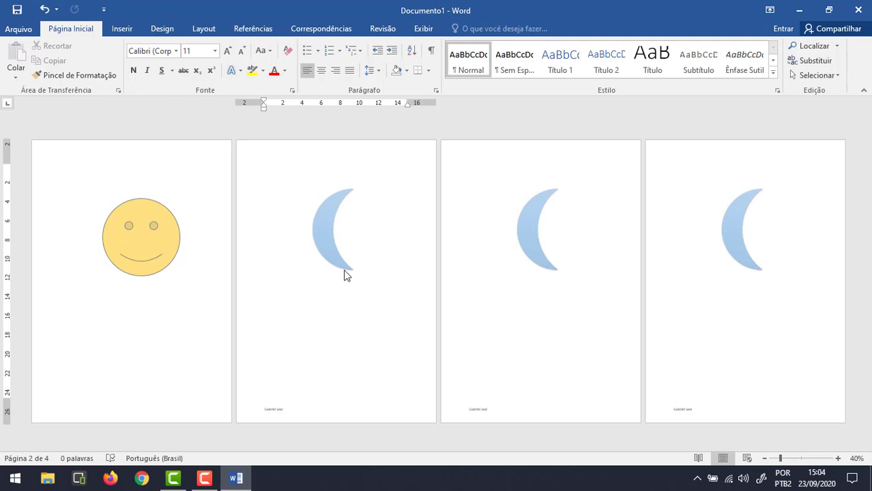
scroll(327, 276, up, 2)
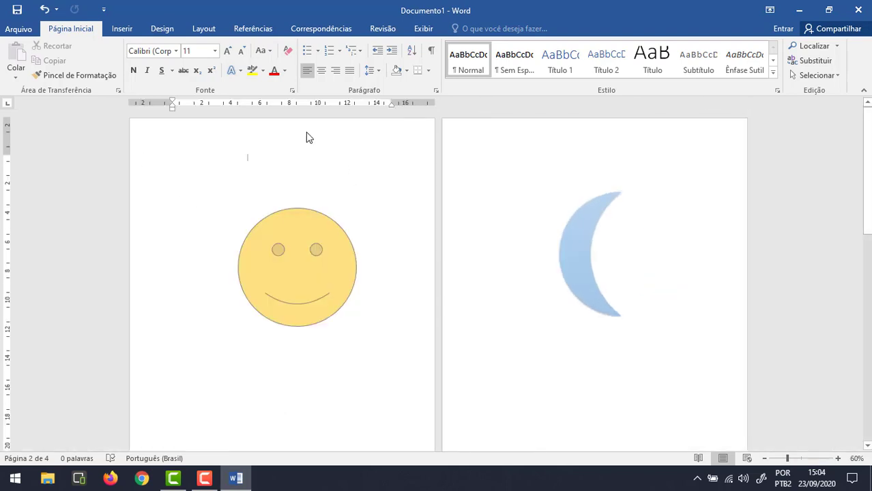
double_click(307, 134)
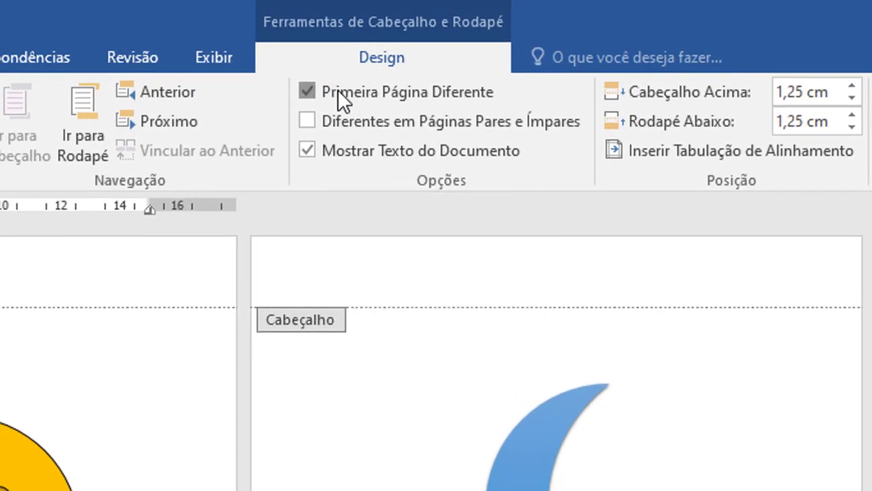
click(485, 45)
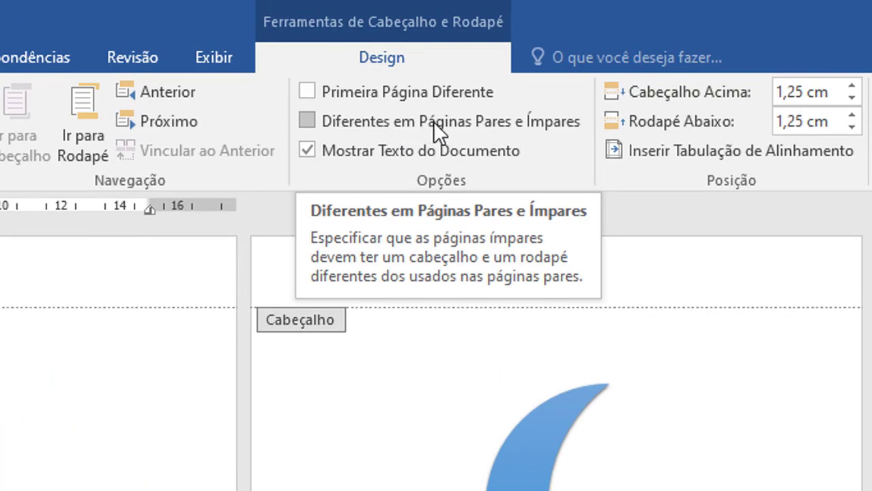
click(520, 125)
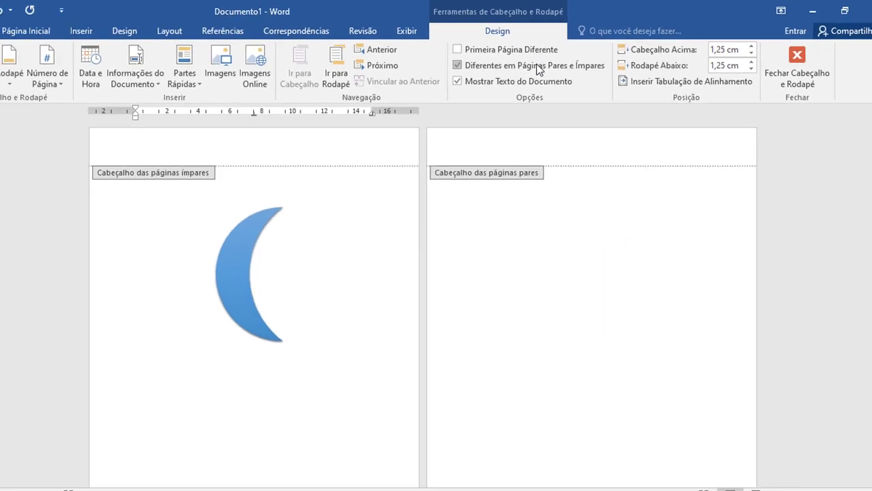
ctrl+scroll(133, 277, down, 2)
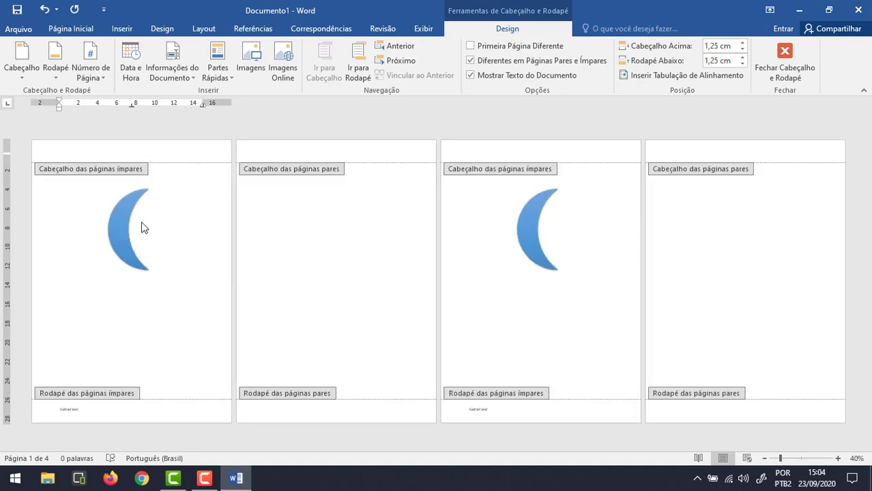
- Draw a cloud shape about 10.56 × 10.56 cm in the even-page header on page 2
click(342, 153)
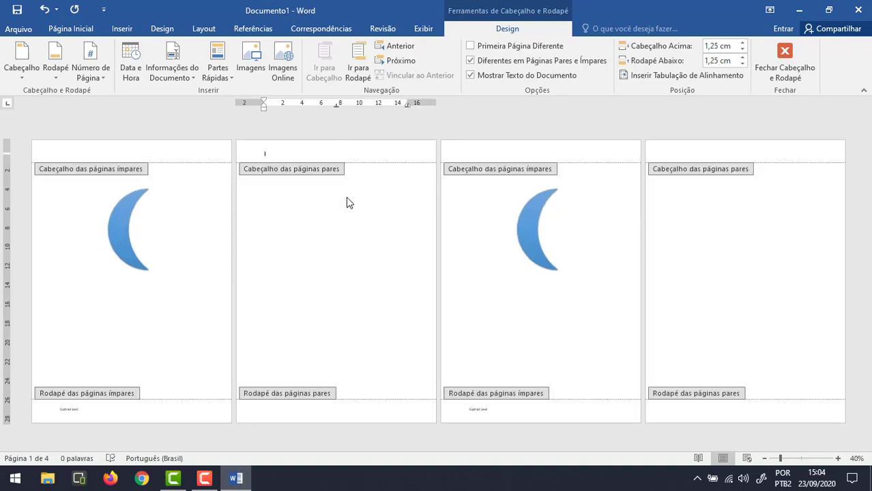
click(122, 29)
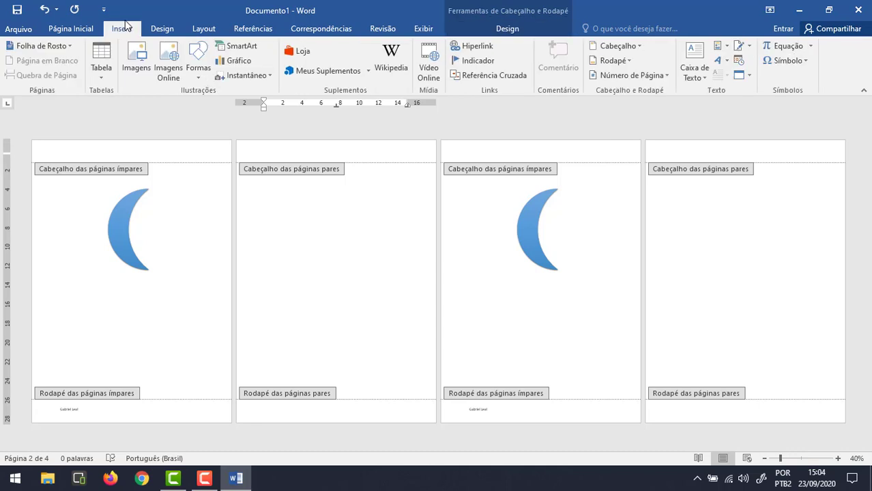
click(197, 69)
click(323, 226)
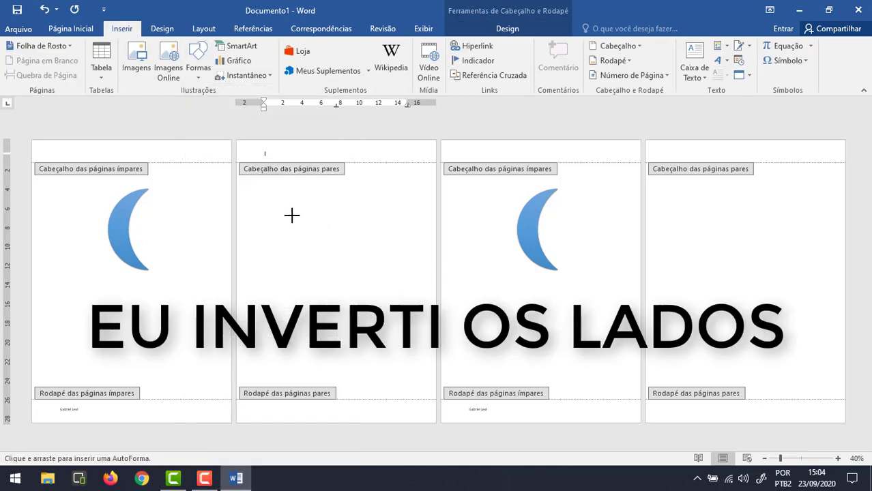
drag(288, 215, 389, 300)
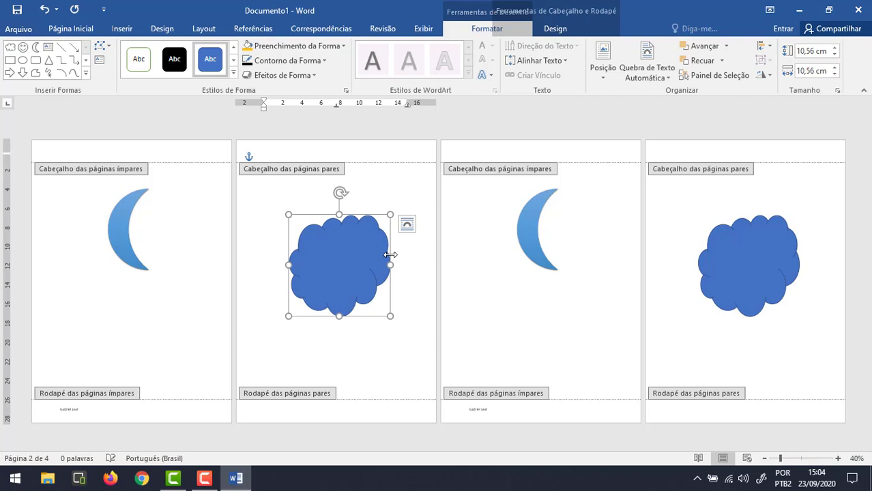
- Fill the cloud with a mid-grey theme colour and close header editing
click(317, 43)
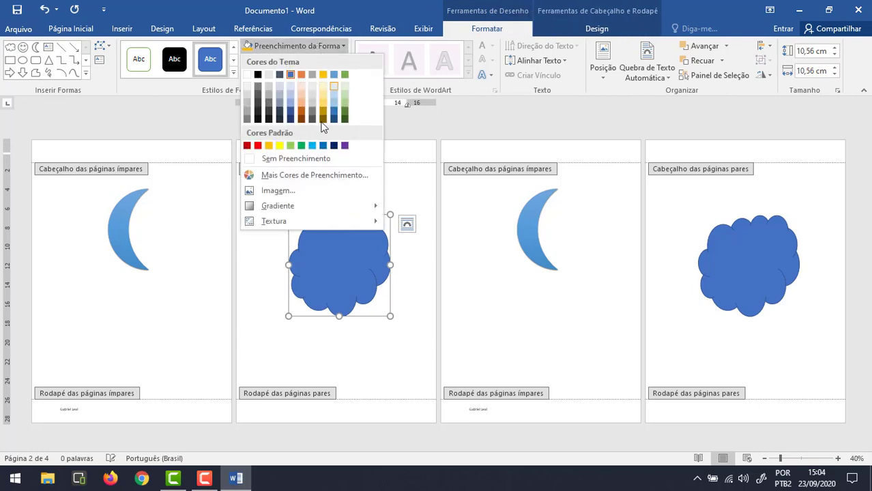
click(247, 118)
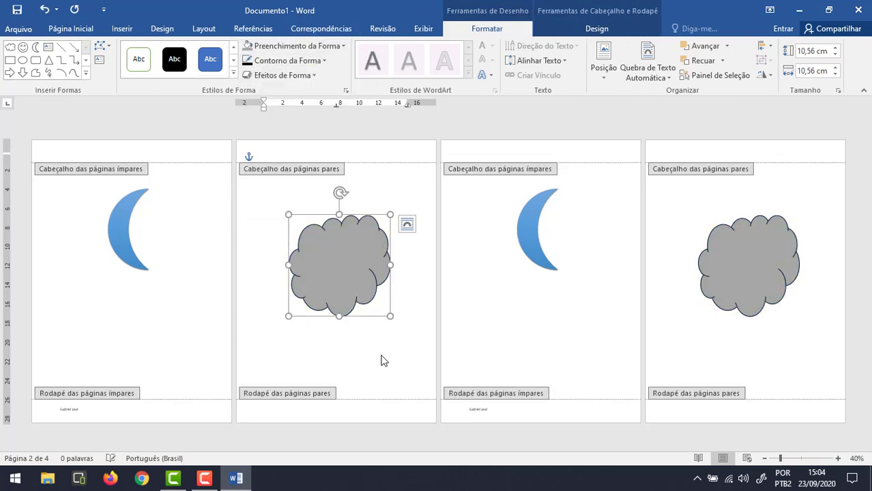
double_click(411, 321)
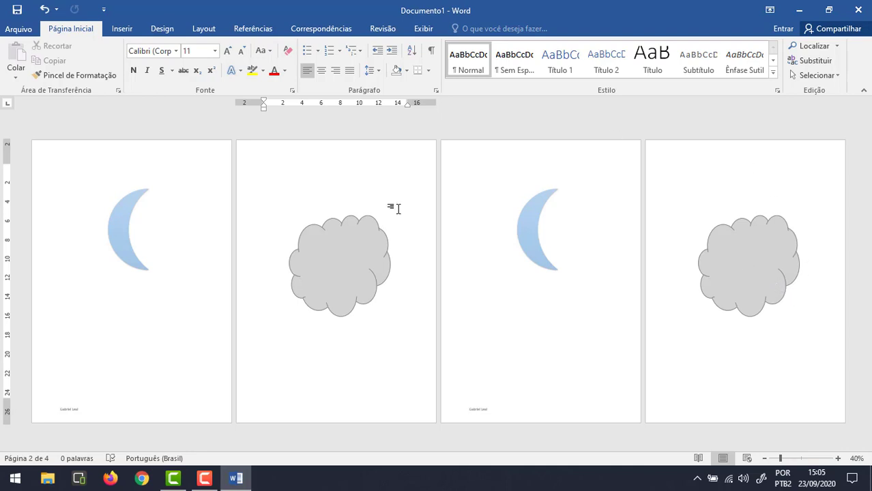
- Remove the extra pages so that the document has only one page
ctrl+scroll(418, 291, up, 3)
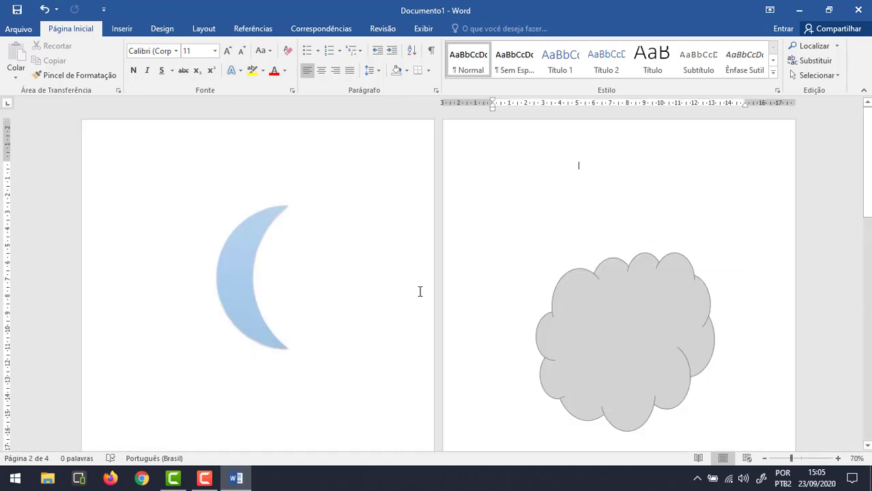
ctrl+scroll(296, 203, up, 2)
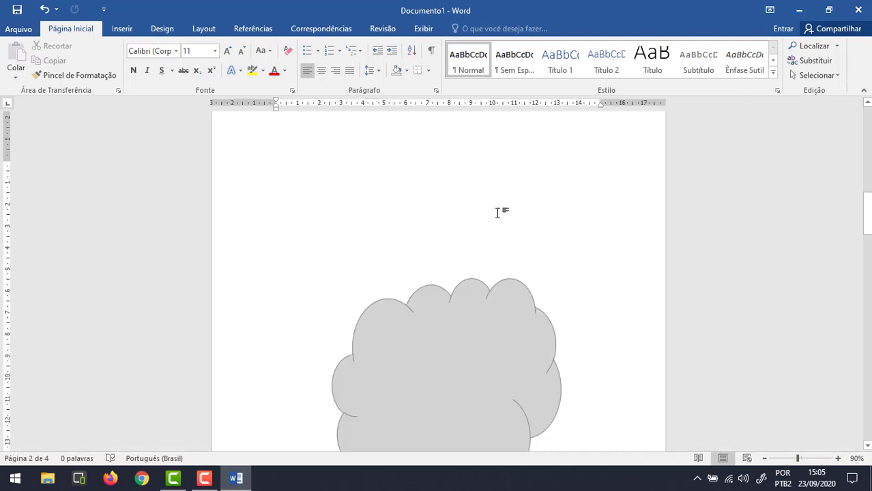
scroll(500, 211, up, 8)
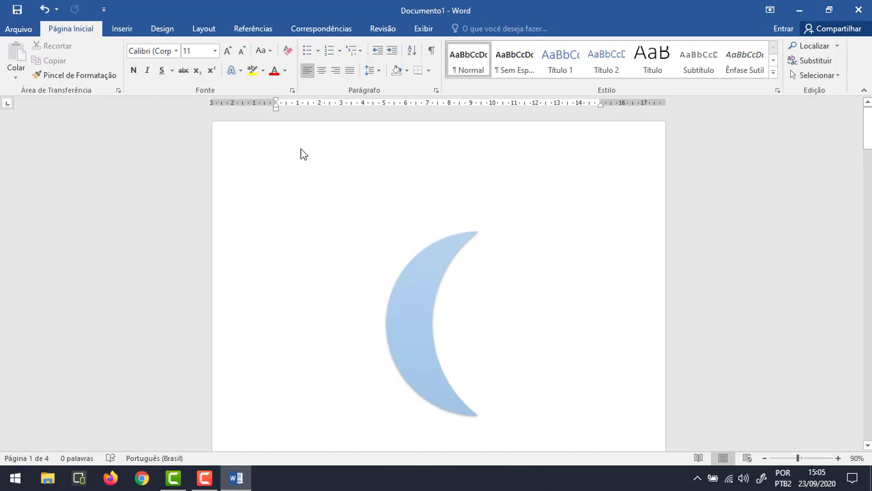
key(ctrl+z)
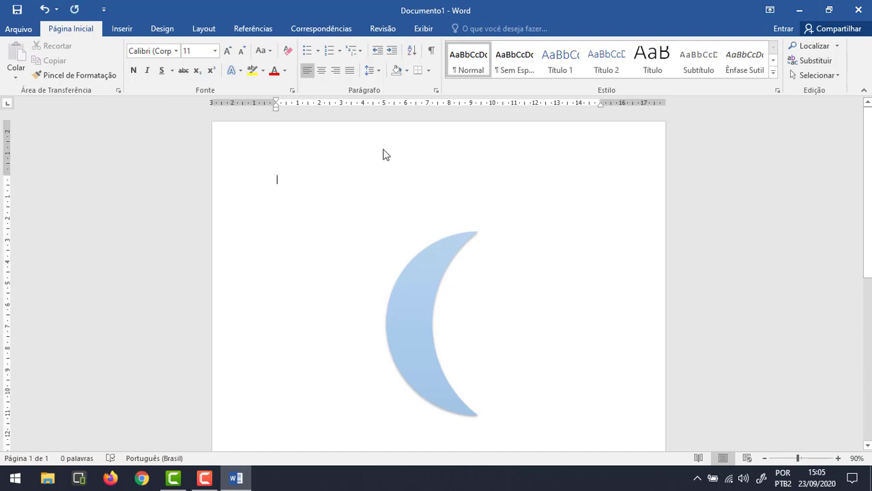
- Delete the moon shape from the odd-page header and close header editing
double_click(383, 154)
key(ctrl+t)
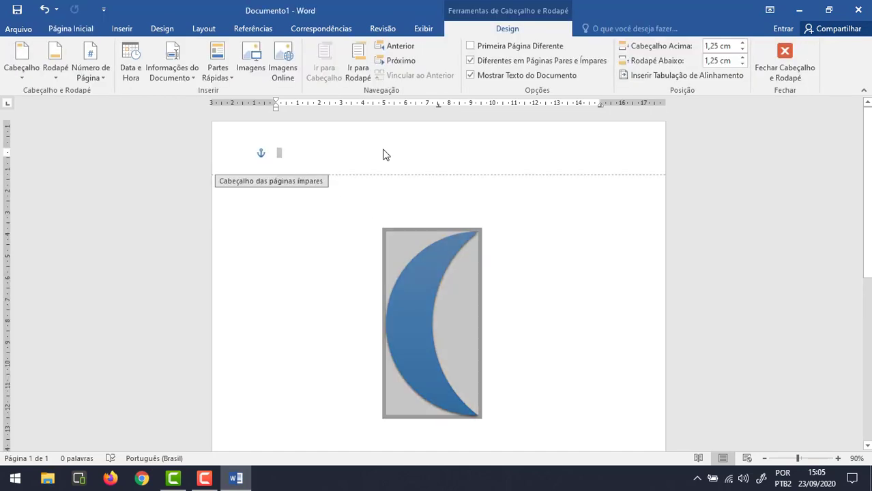
key(Delete)
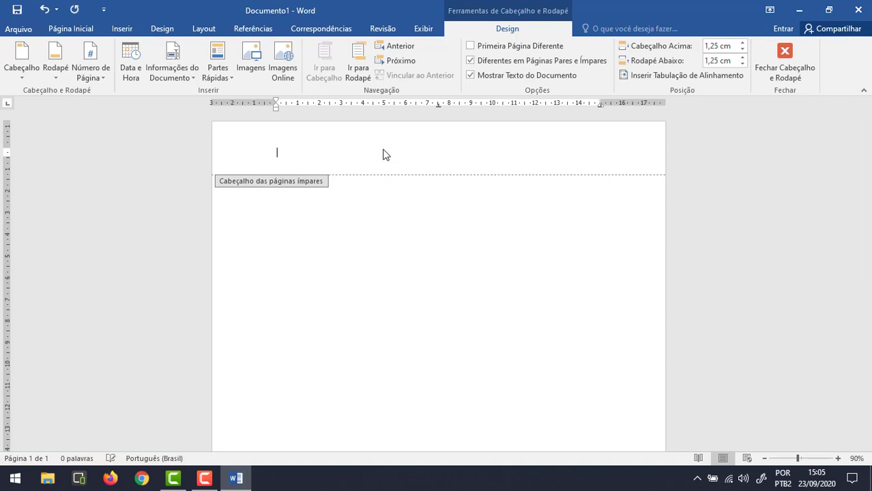
scroll(408, 205, down, 8)
scroll(408, 225, up, 8)
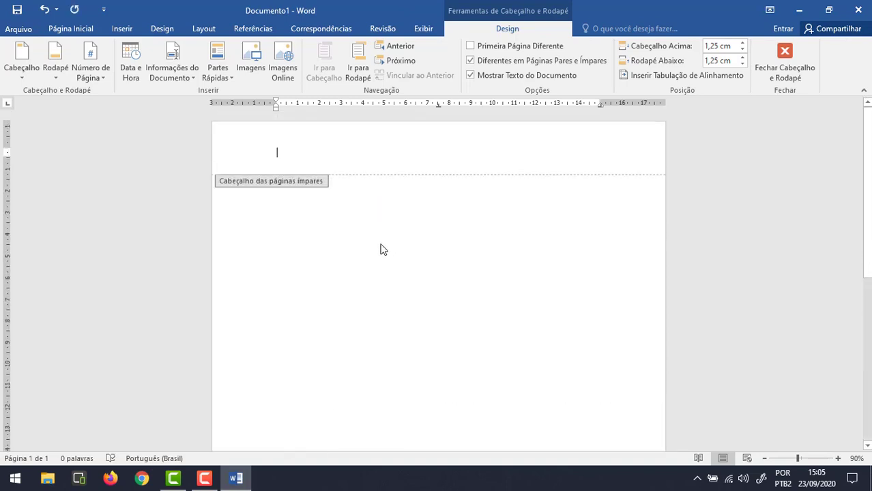
click(791, 57)
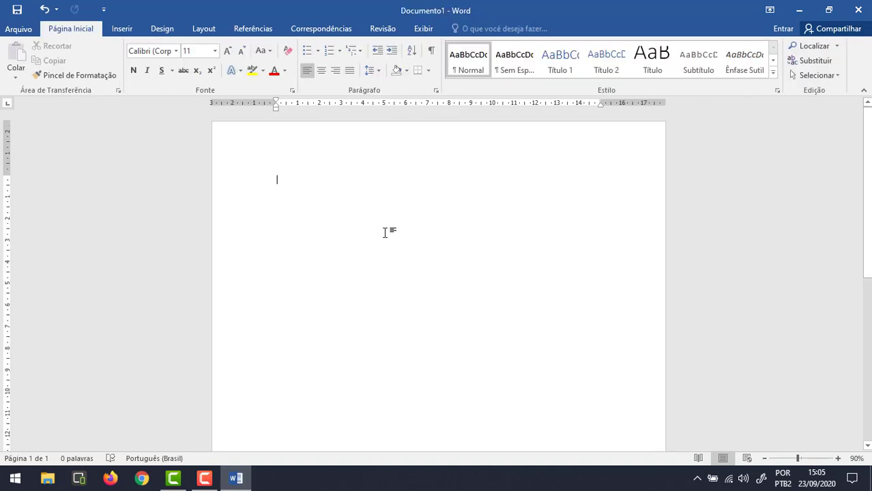
- Generate sample paragraphs in the document body with the =rand( formula
scroll(395, 227, down, 5)
scroll(364, 164, up, 5)
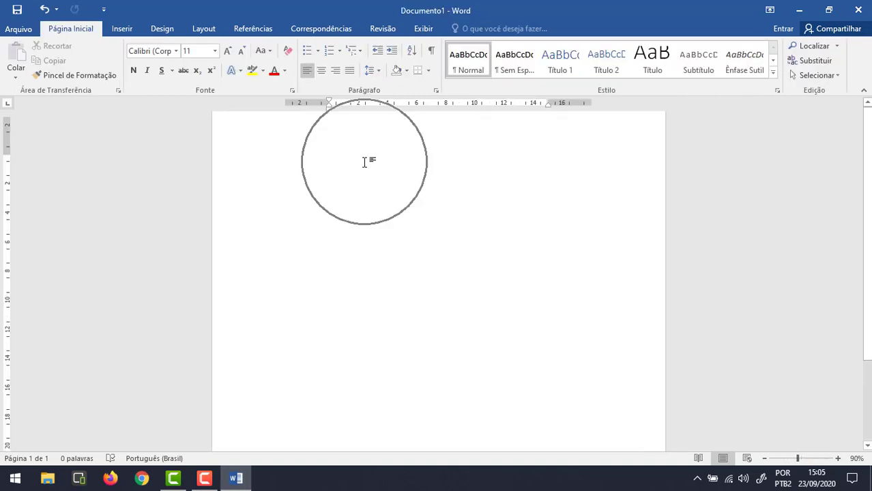
scroll(369, 191, down, 5)
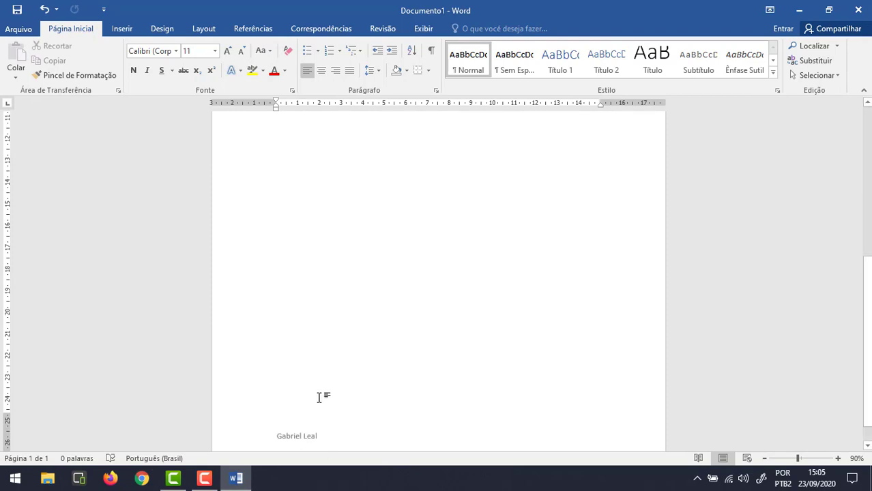
scroll(371, 352, up, 5)
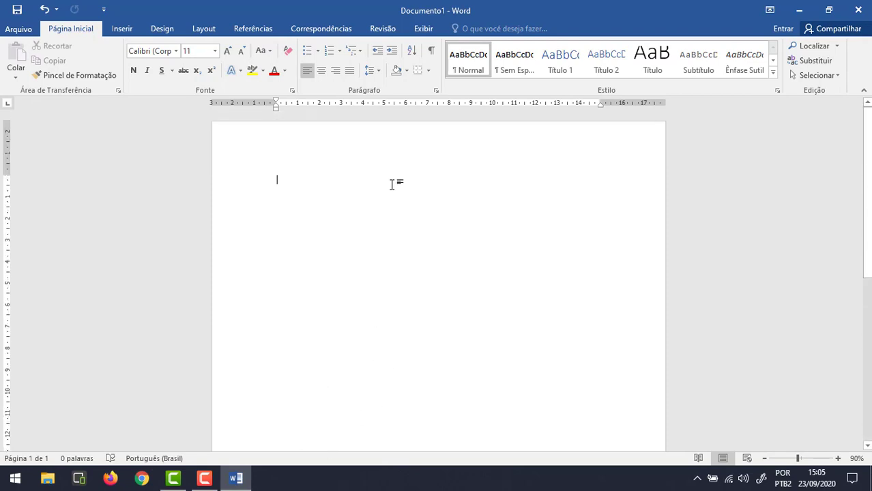
scroll(386, 185, up, 1)
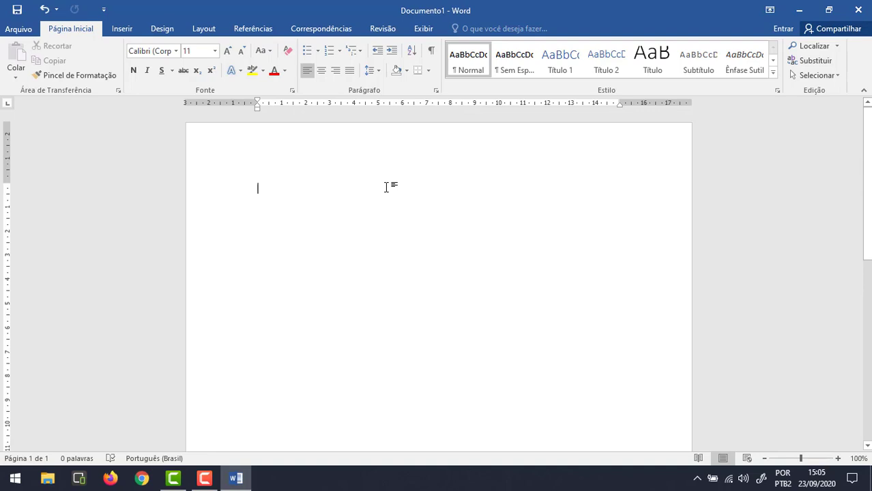
text(=rand()
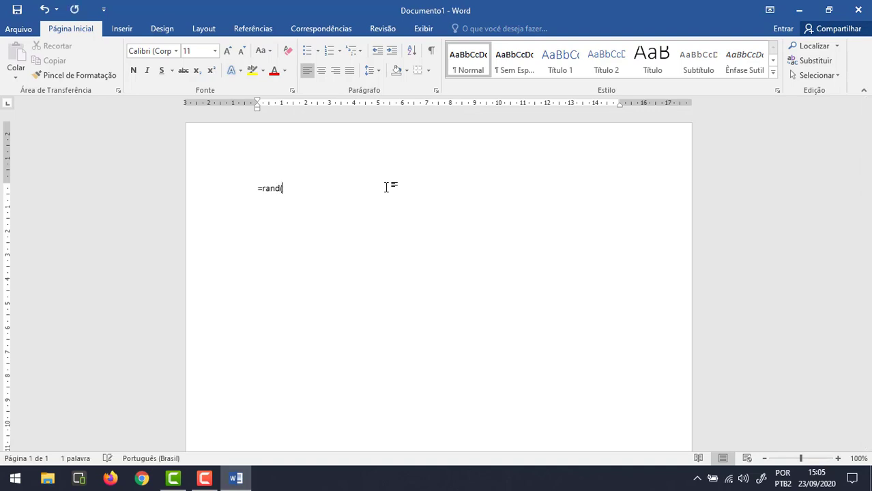
key(Return)
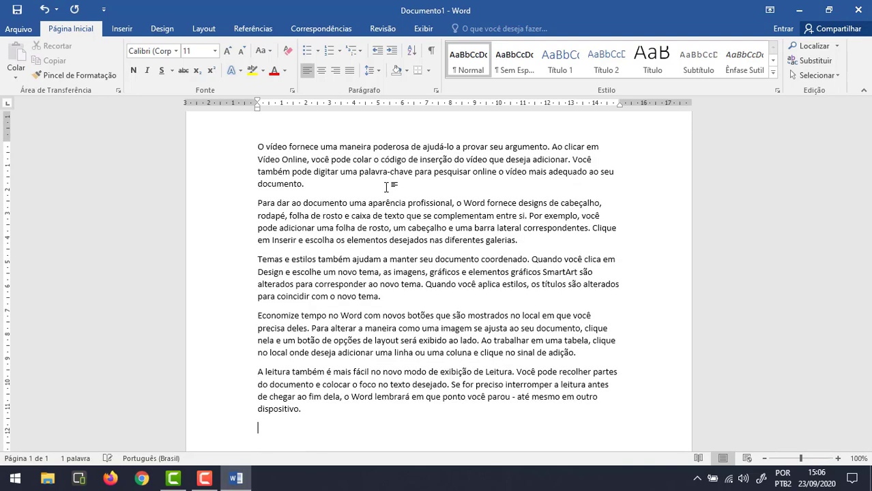
- Justify all of the body text and set its line spacing to 1,5
key(ctrl+a)
click(350, 71)
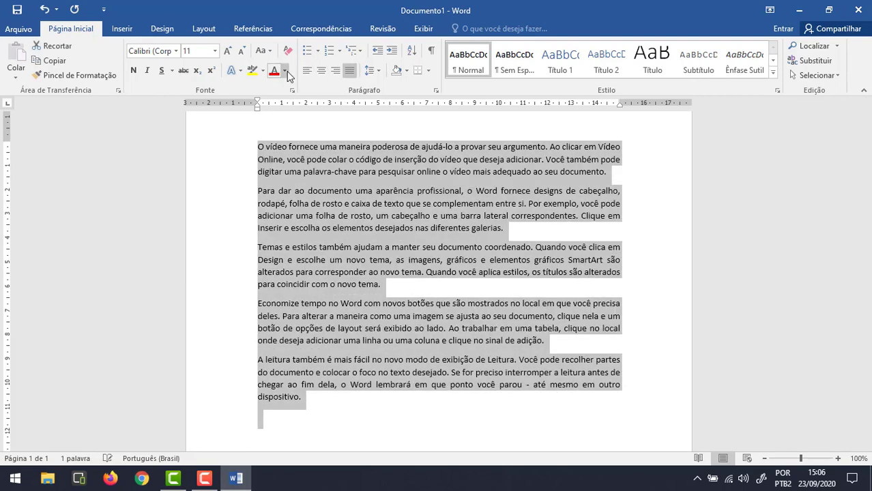
click(371, 71)
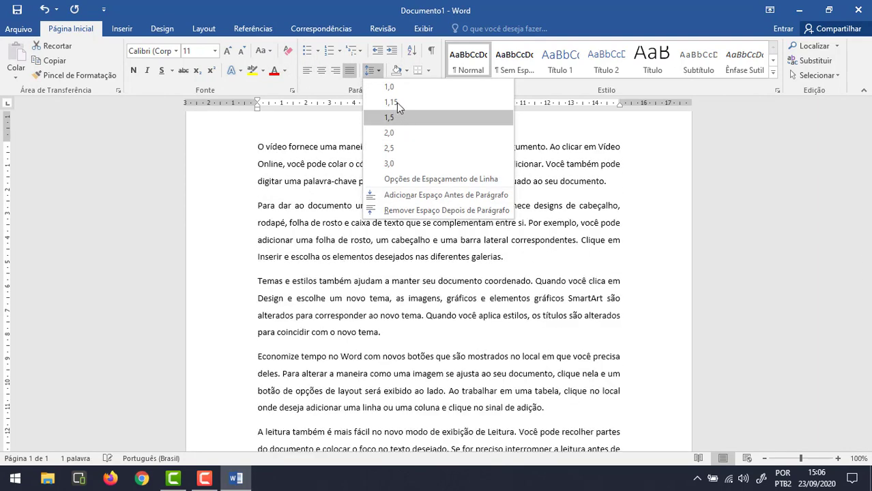
click(396, 114)
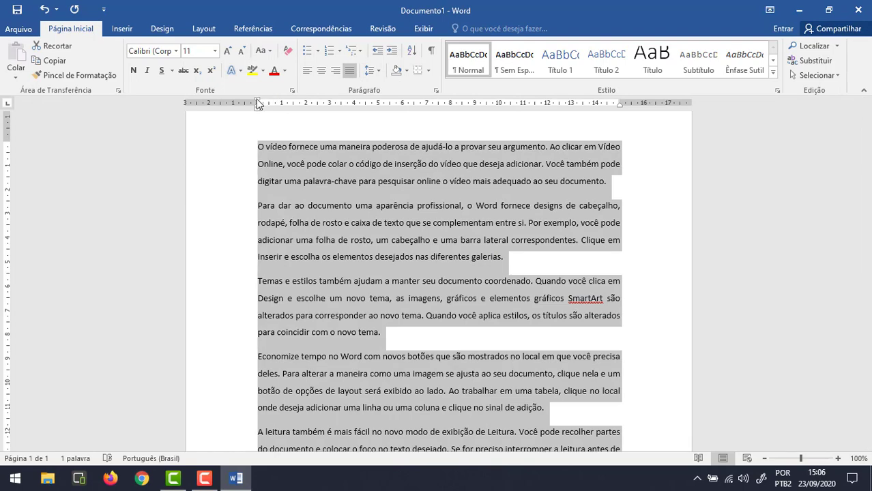
- Indent the first line of every paragraph by about 1.5 cm and format the text as 12 pt Times New Roman
drag(257, 101, 295, 104)
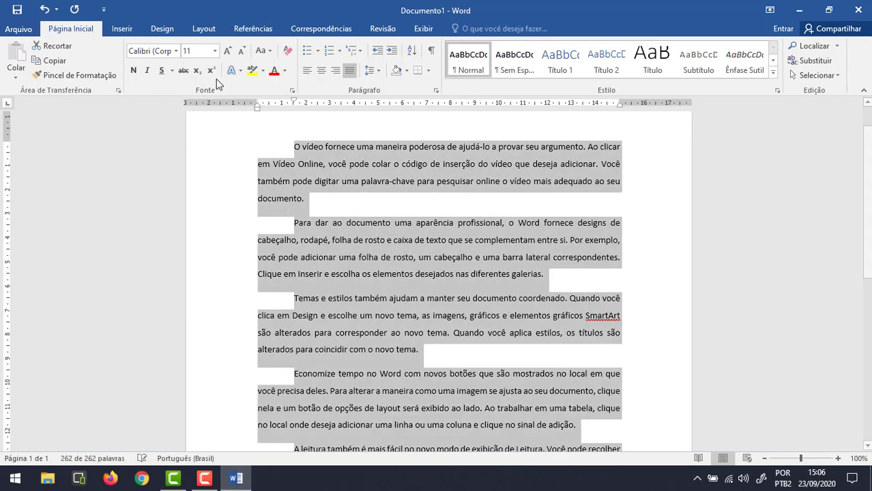
click(227, 51)
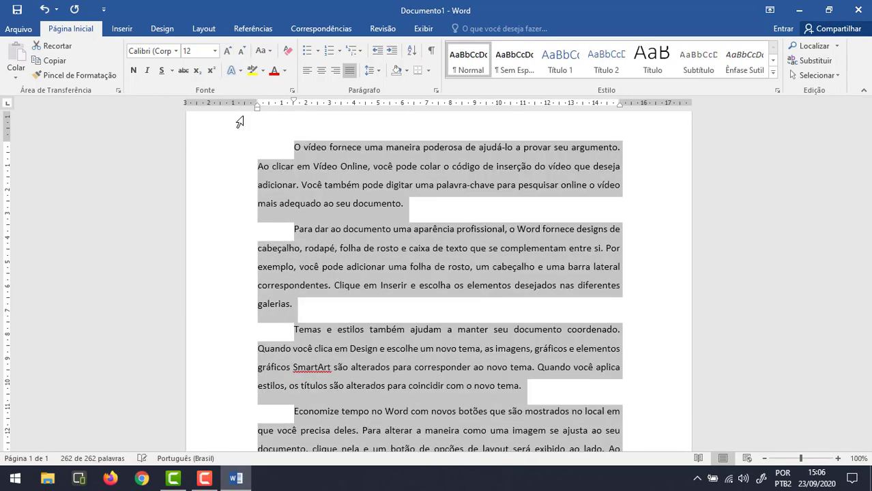
click(175, 51)
click(204, 128)
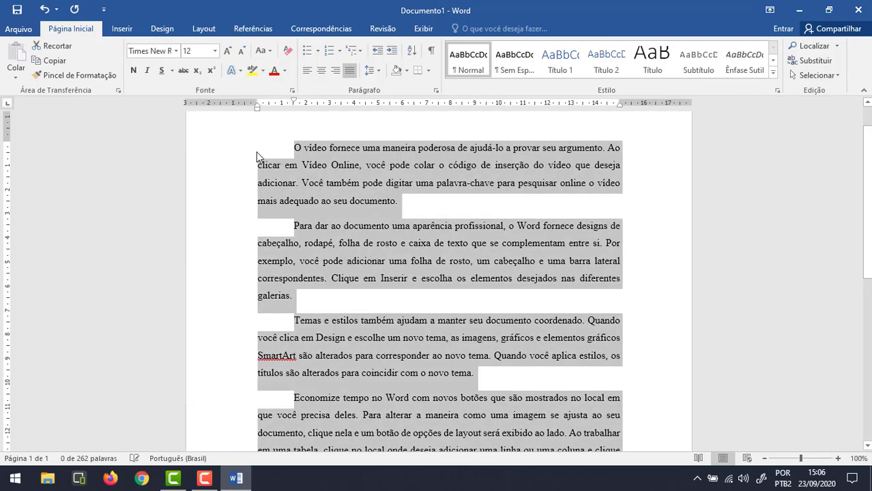
scroll(412, 218, down, 7)
scroll(415, 220, up, 7)
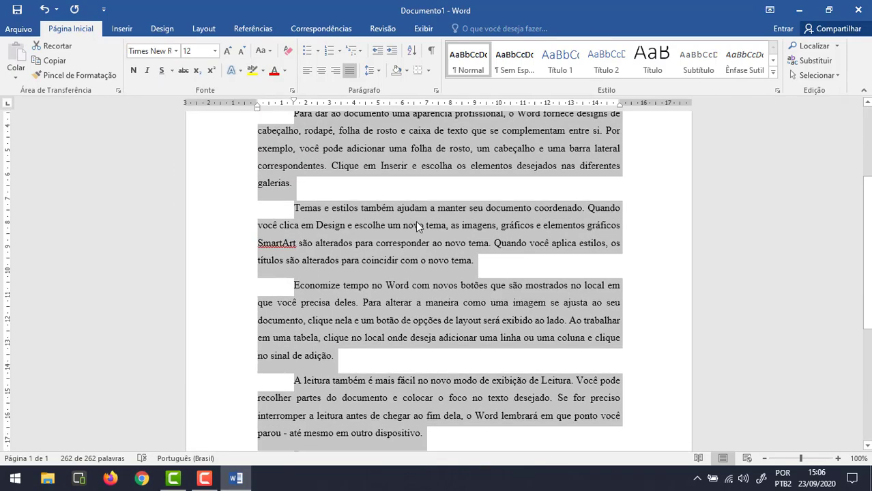
click(432, 247)
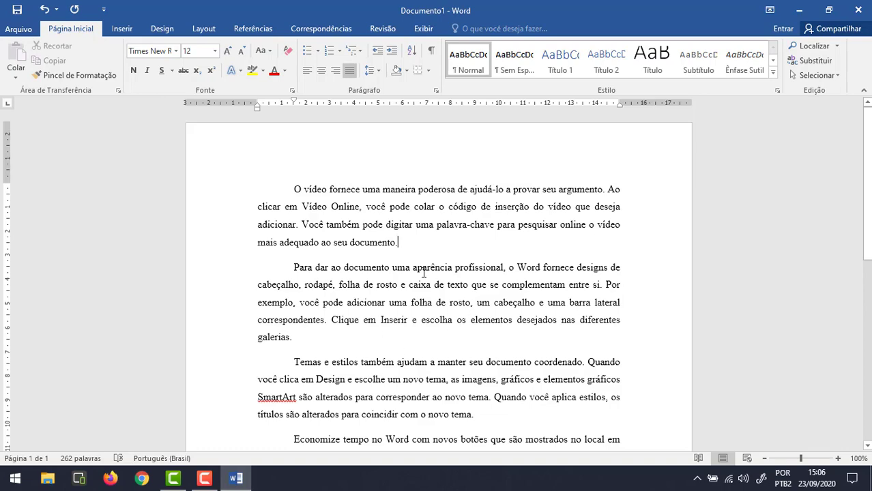
scroll(421, 285, down, 3)
scroll(443, 294, up, 3)
- Open the odd-page header for editing and insert the Penguins picture from the Sample Pictures folder into it
double_click(380, 155)
click(120, 29)
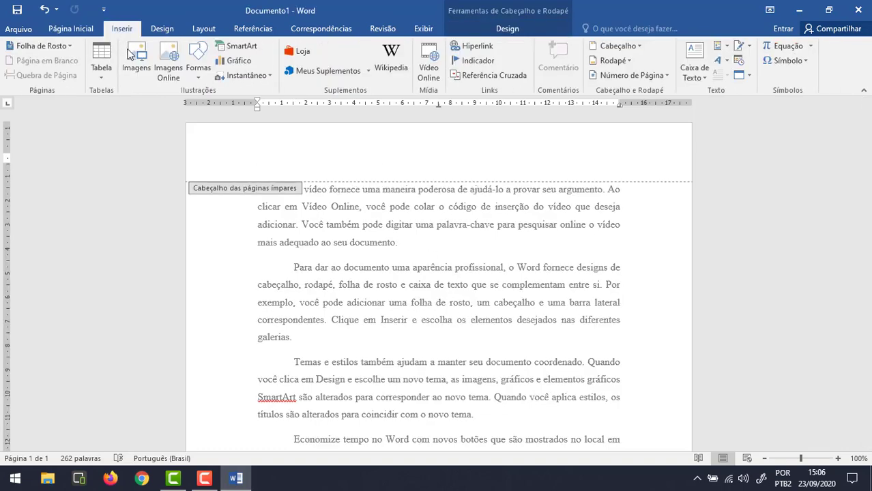
click(147, 83)
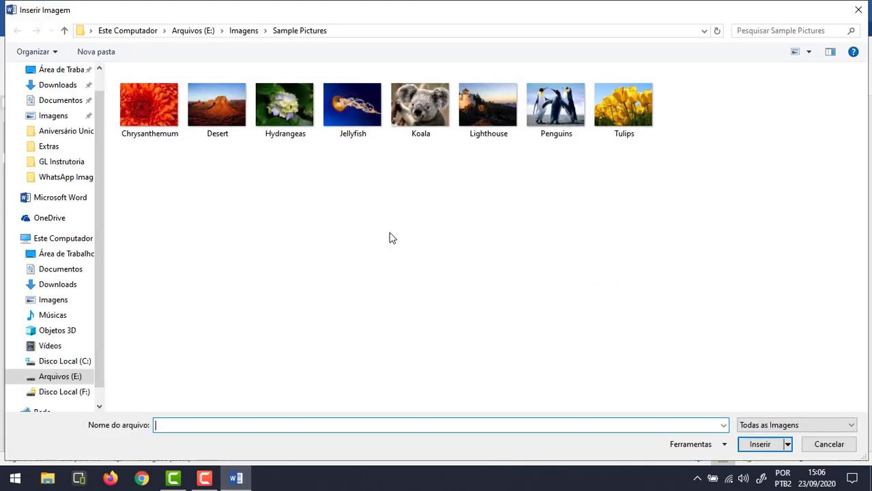
click(558, 117)
double_click(558, 118)
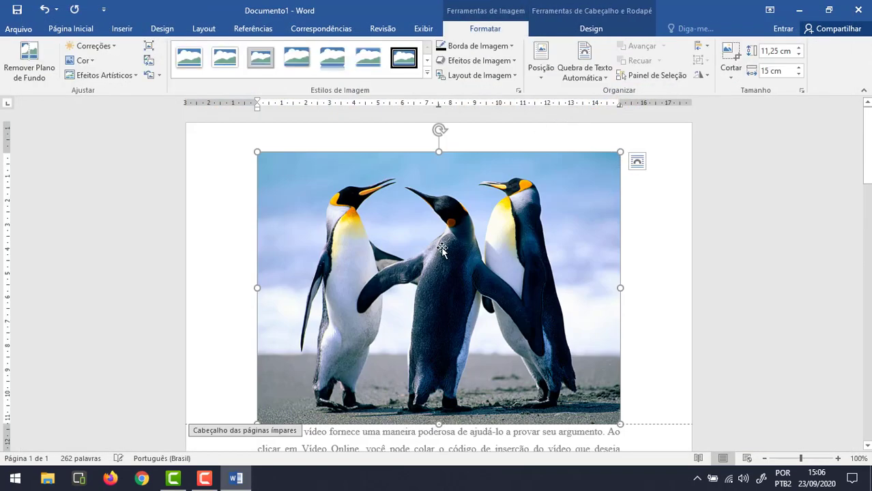
- Set the penguin picture's text wrapping to behind text and move it down so it starts at the second paragraph
click(575, 76)
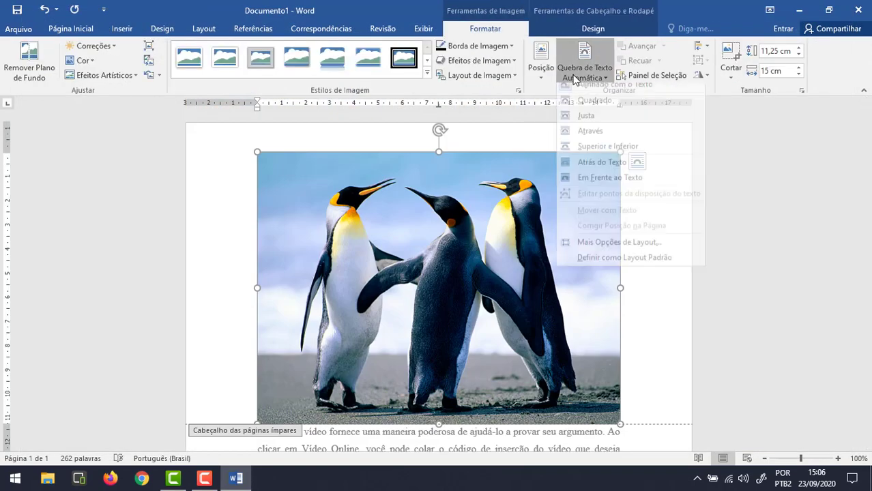
click(622, 187)
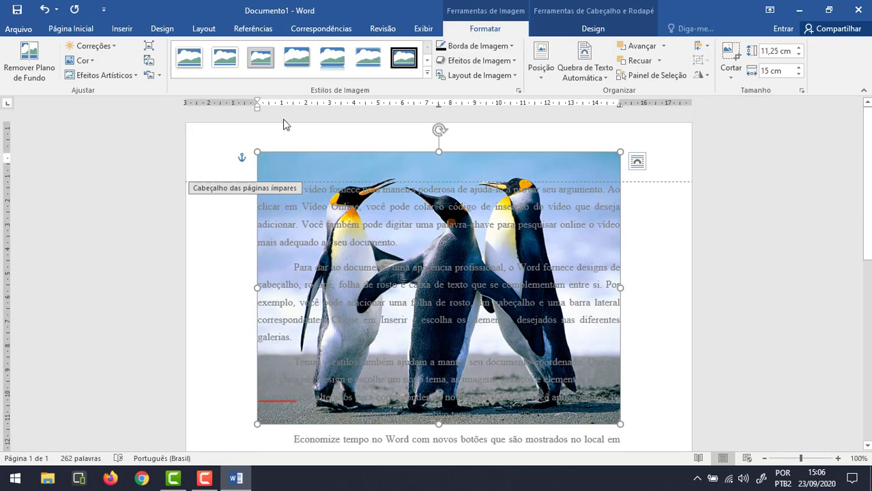
drag(380, 158, 382, 235)
scroll(399, 230, down, 3)
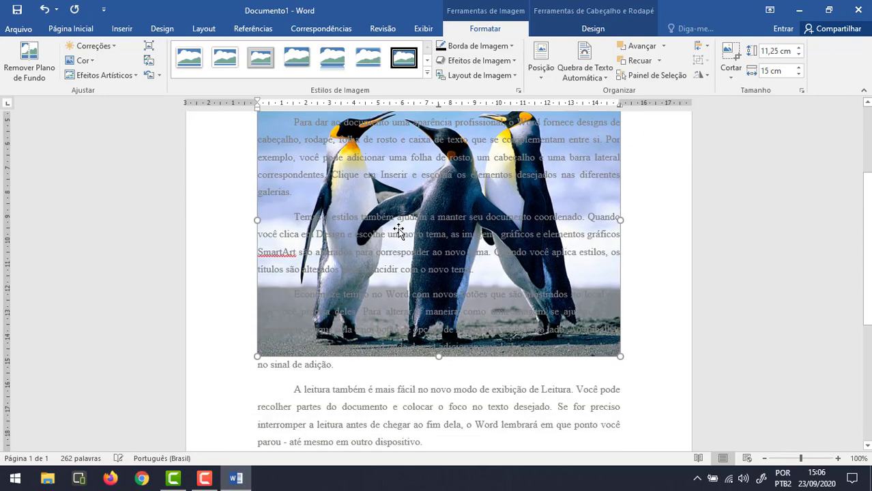
scroll(454, 241, up, 1)
drag(494, 223, 494, 255)
scroll(488, 269, up, 1)
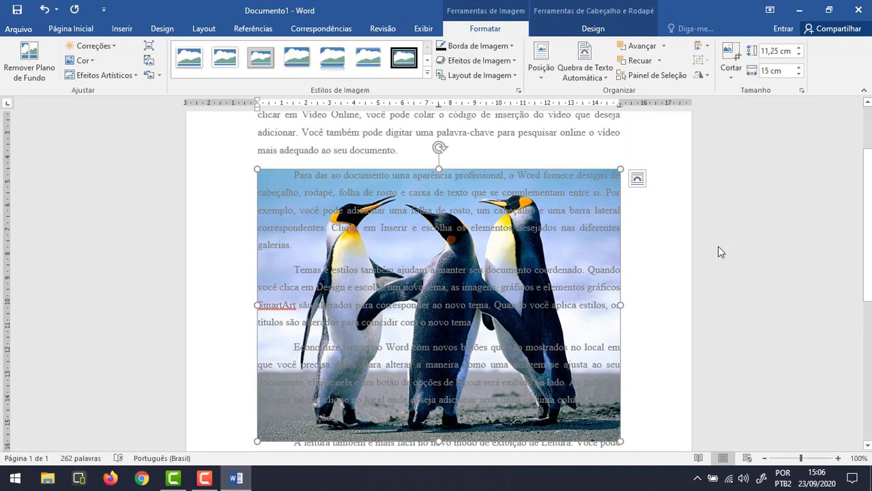
- Deselect the penguin picture, close header editing and view the page with the picture behind the body text
key(Escape)
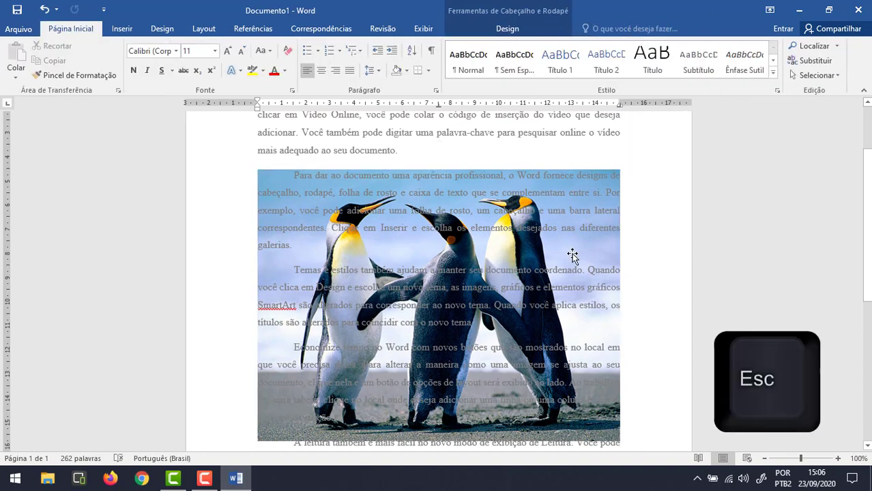
scroll(593, 249, down, 1)
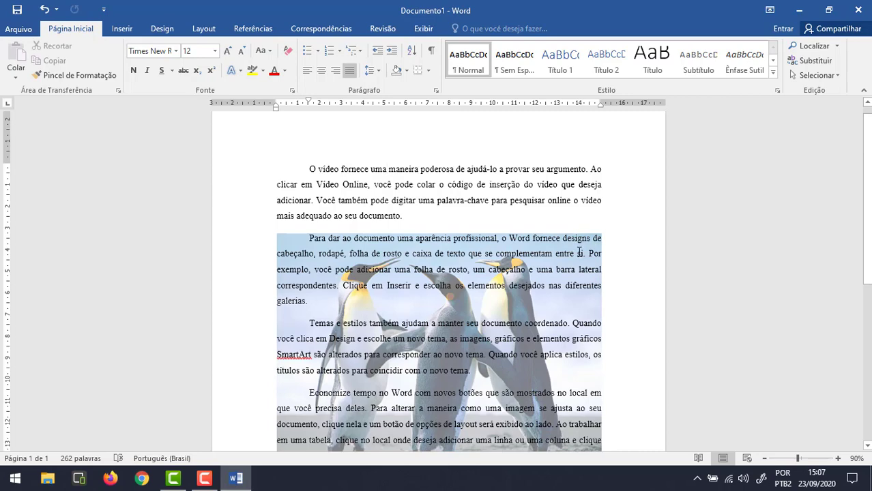
scroll(578, 300, down, 3)
scroll(585, 282, up, 4)
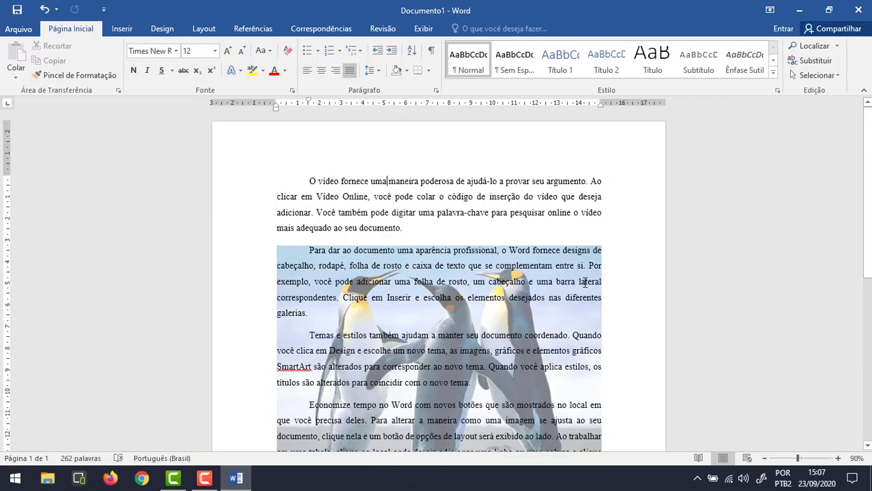